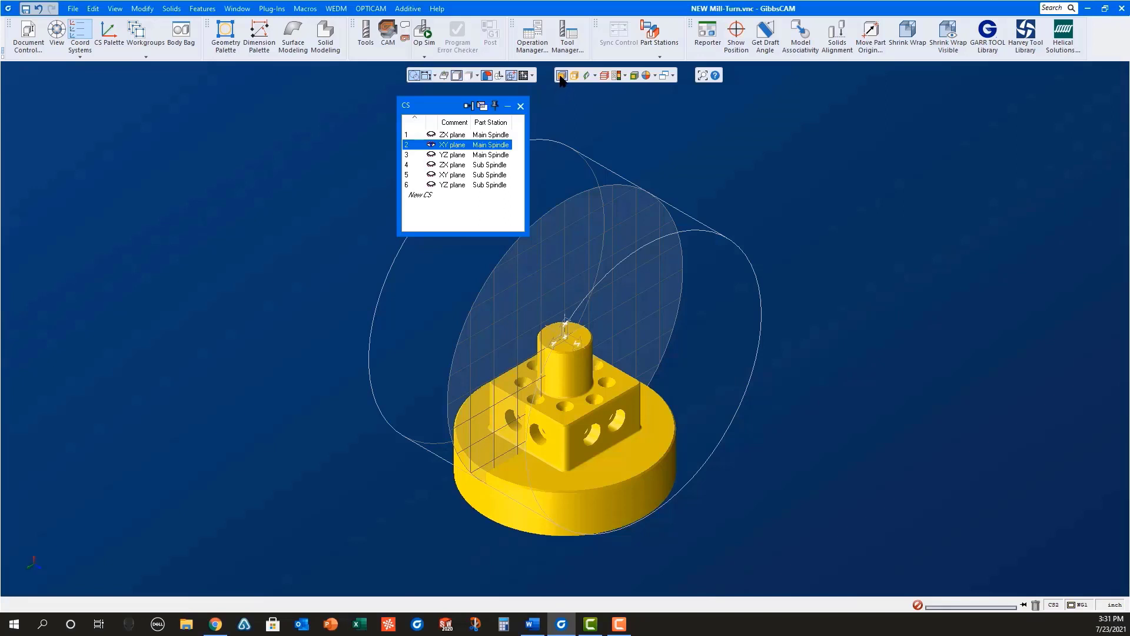
# Step: Align the end face of the part's cylindrical boss to the main spindle XY plane coordinate system
pyautogui.click(565, 334)
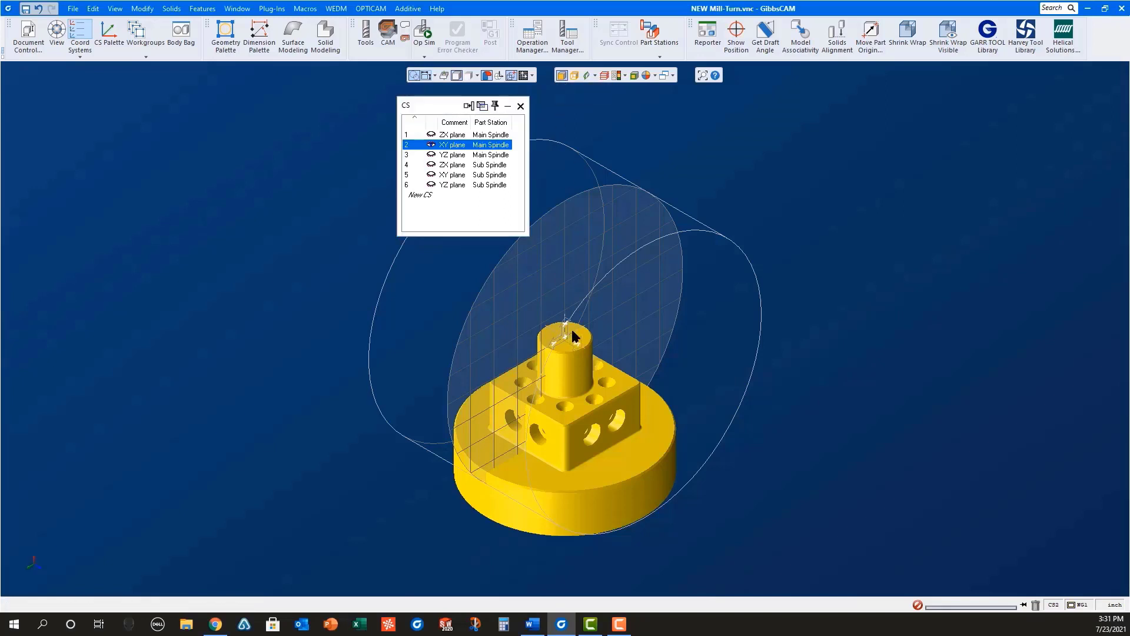
pyautogui.rightClick(587, 355)
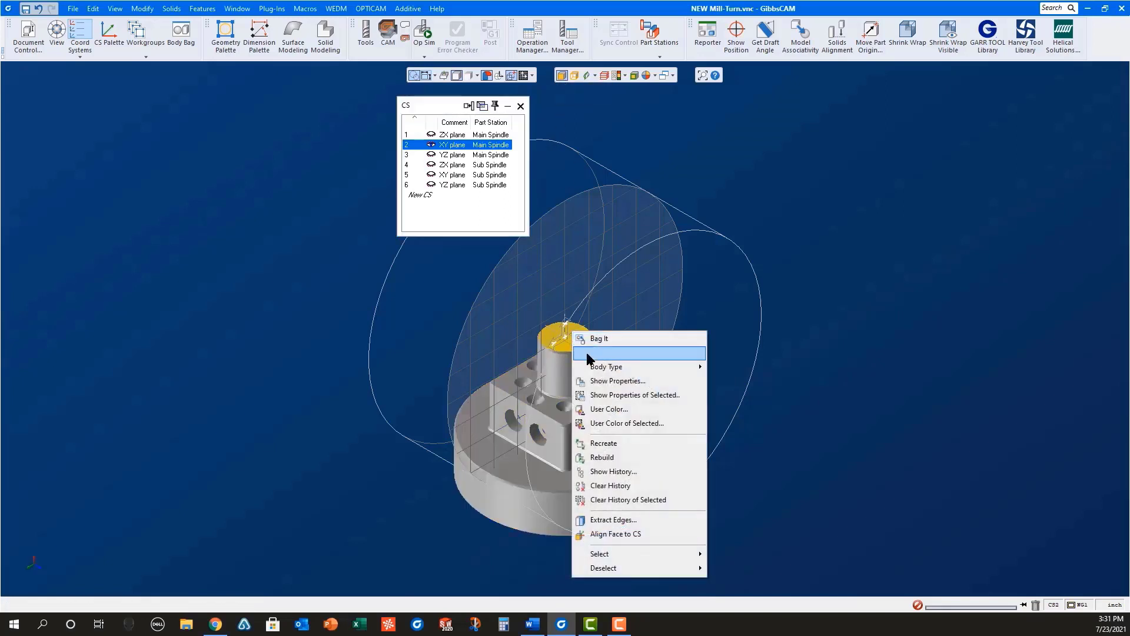
pyautogui.click(644, 536)
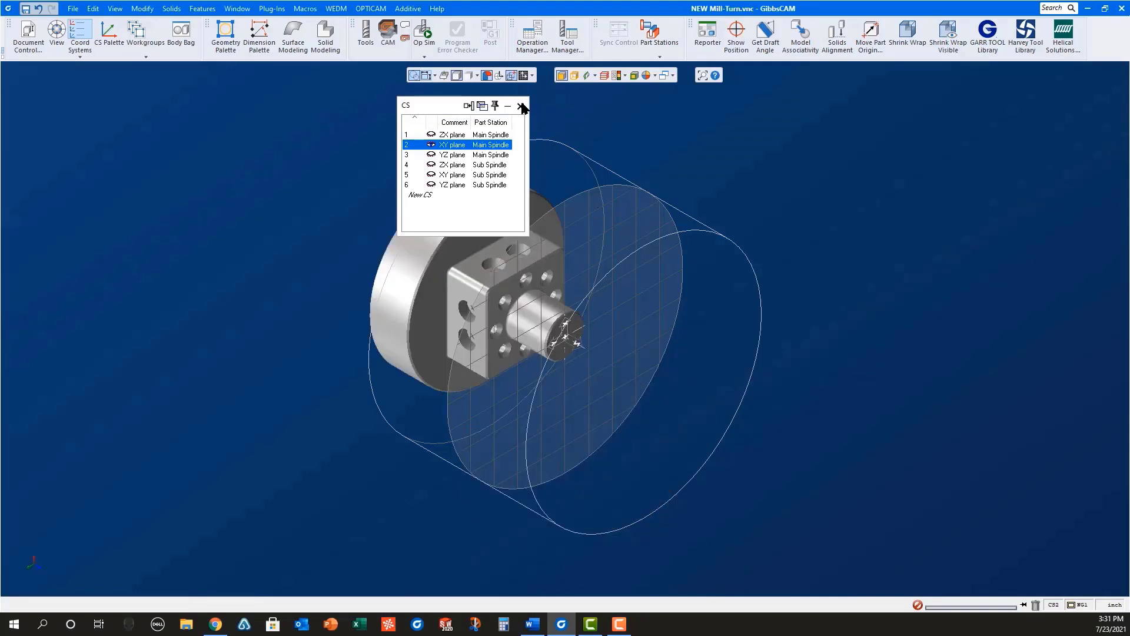
# Step: Shrink-wrap the stock around the part with the main spindle ZX plane active, and review both spindles' workspace settings
pyautogui.click(478, 135)
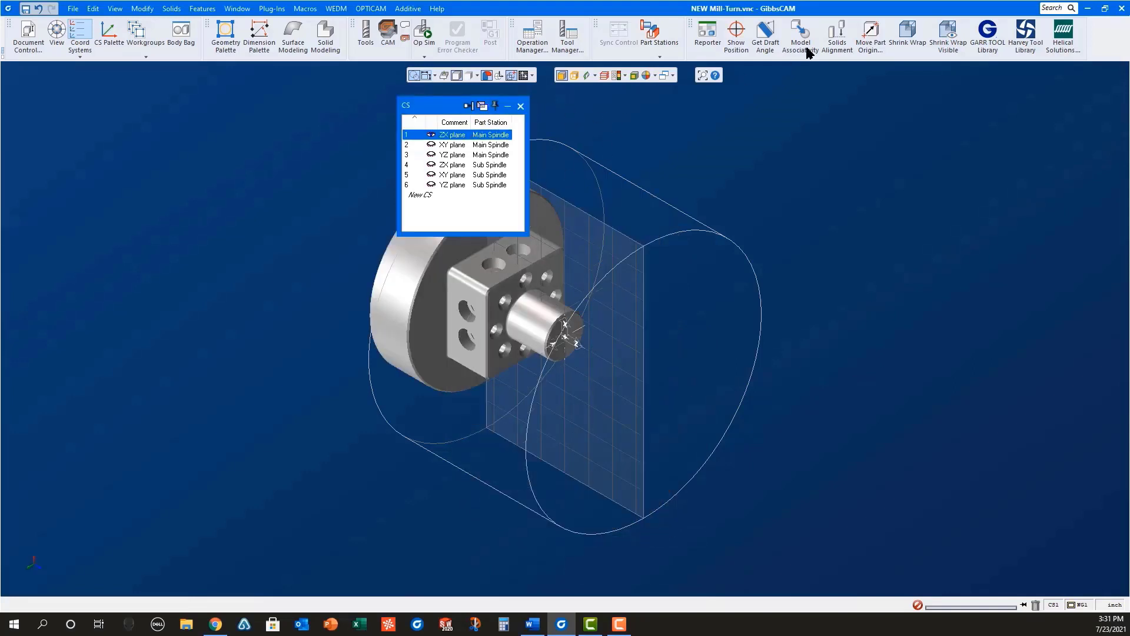
pyautogui.click(910, 40)
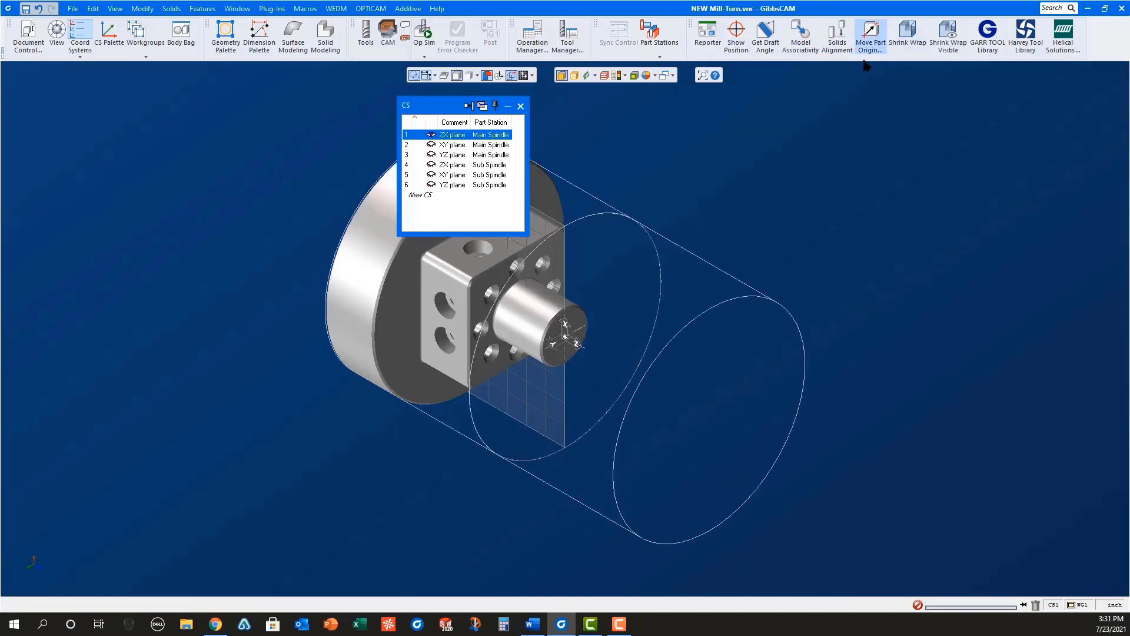
pyautogui.click(29, 42)
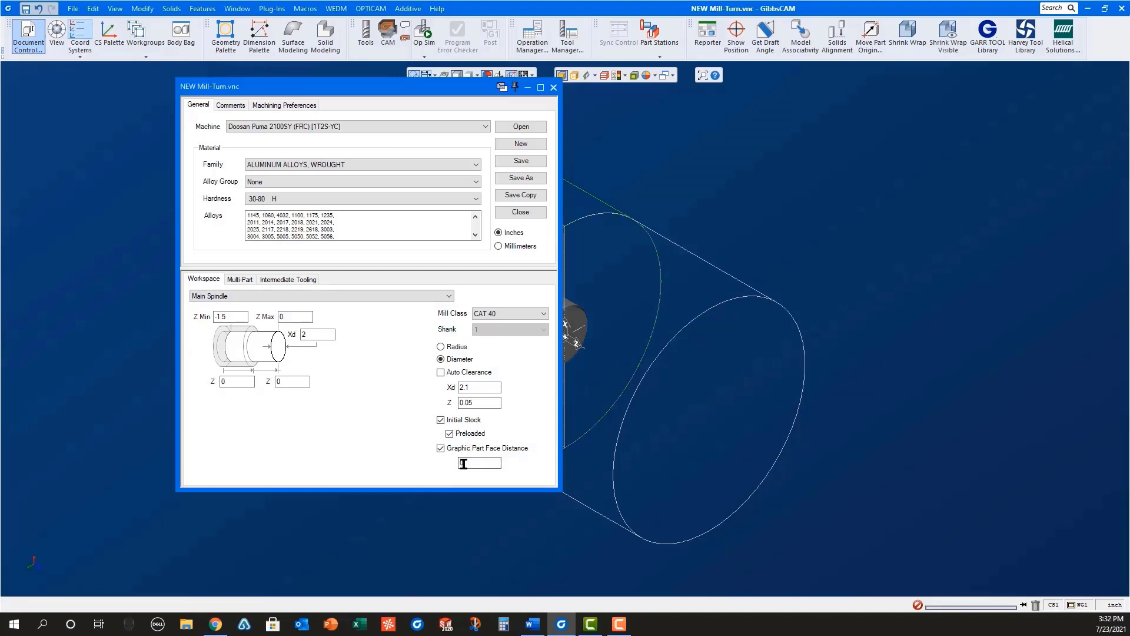
pyautogui.click(383, 294)
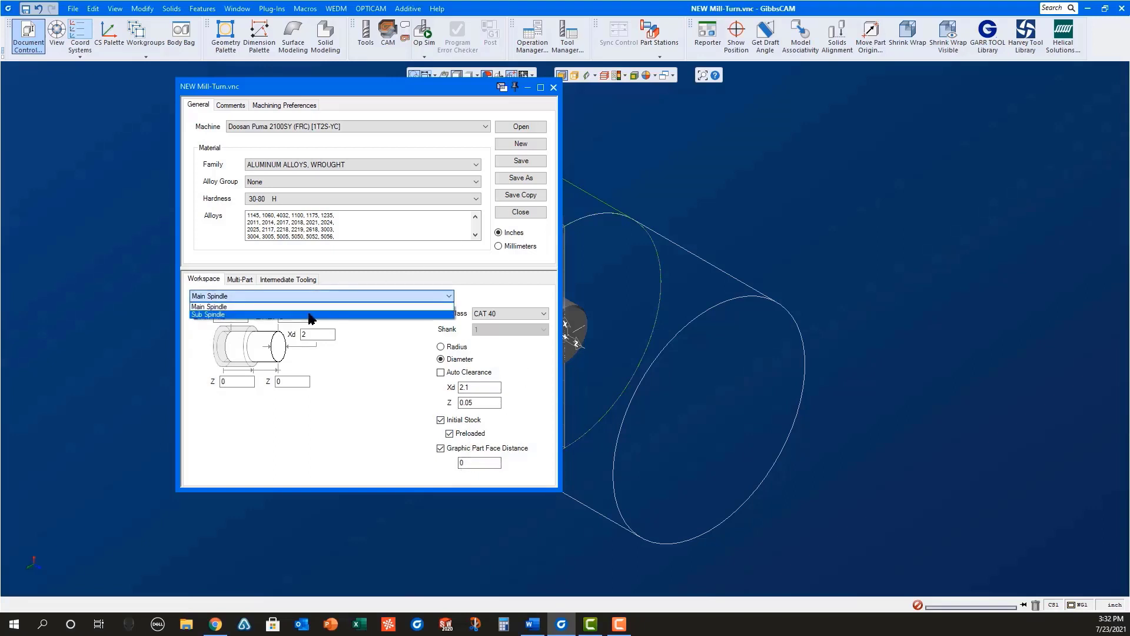
pyautogui.click(312, 312)
pyautogui.click(553, 88)
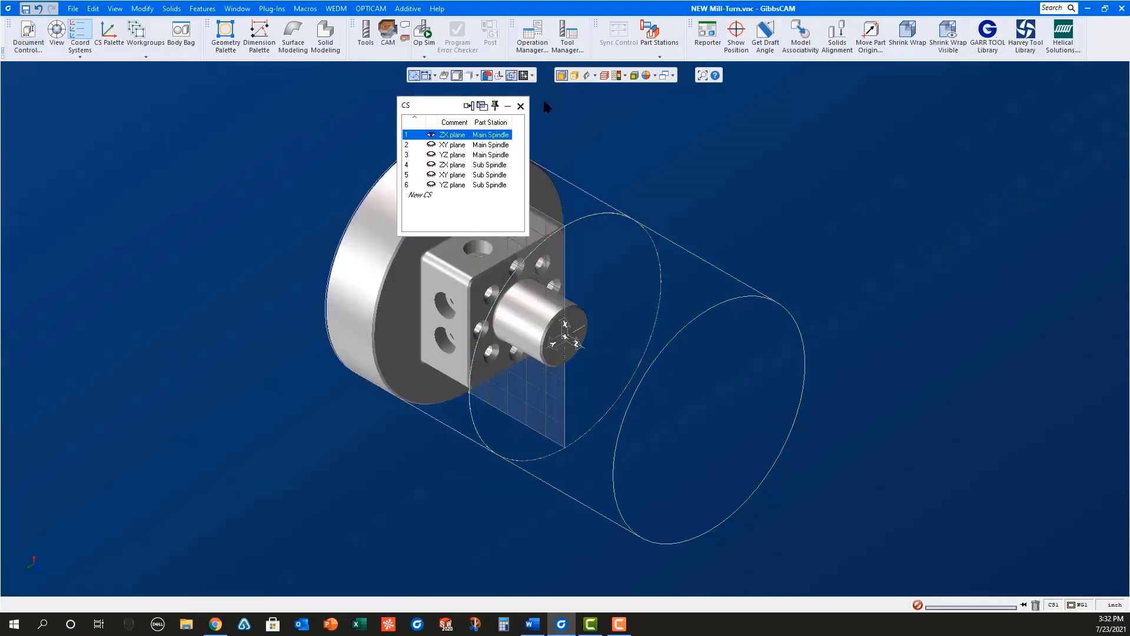
# Step: Store the part in the body bag and rename it Part in Main(3)
pyautogui.click(360, 290)
pyautogui.moveTo(361, 293); pyautogui.dragTo(124, 229)
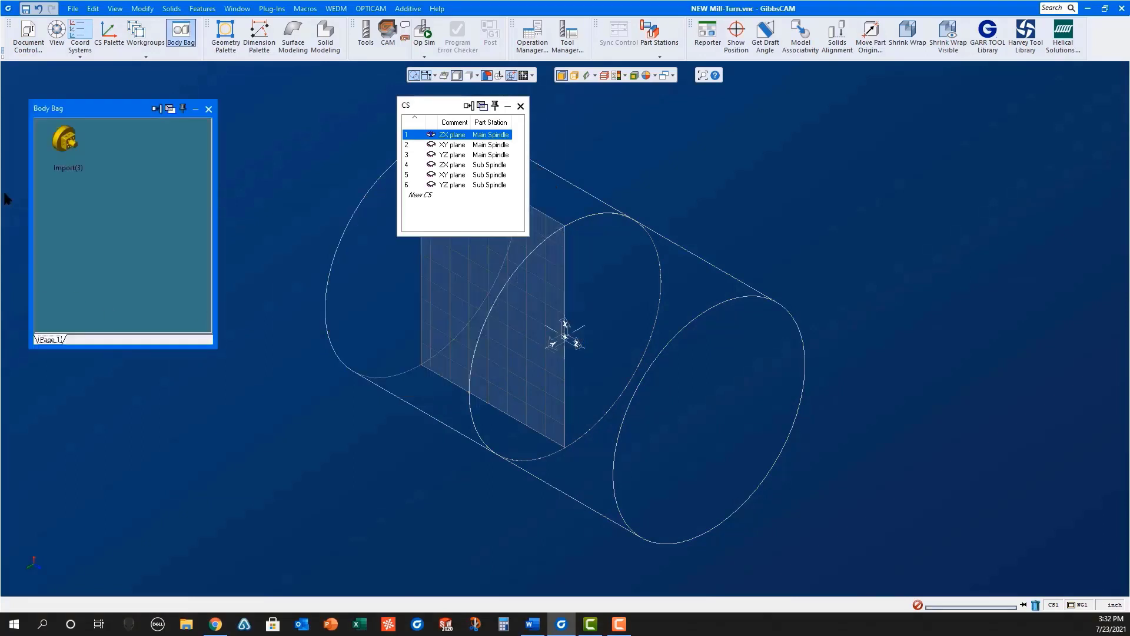
pyautogui.click(61, 166)
pyautogui.press('BackSpace')
pyautogui.write('Part in Main(3)')
pyautogui.press('Return')
# Step: Place a copy of the bagged part in the workspace and translate it 1.5 in Z
pyautogui.doubleClick(66, 143)
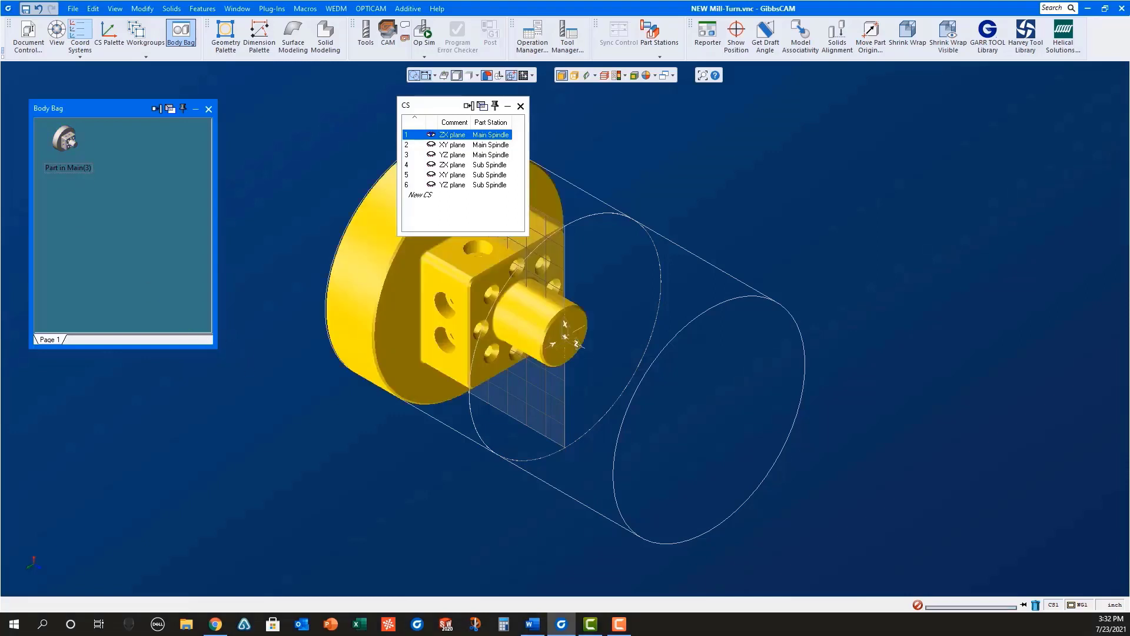
pyautogui.click(178, 10)
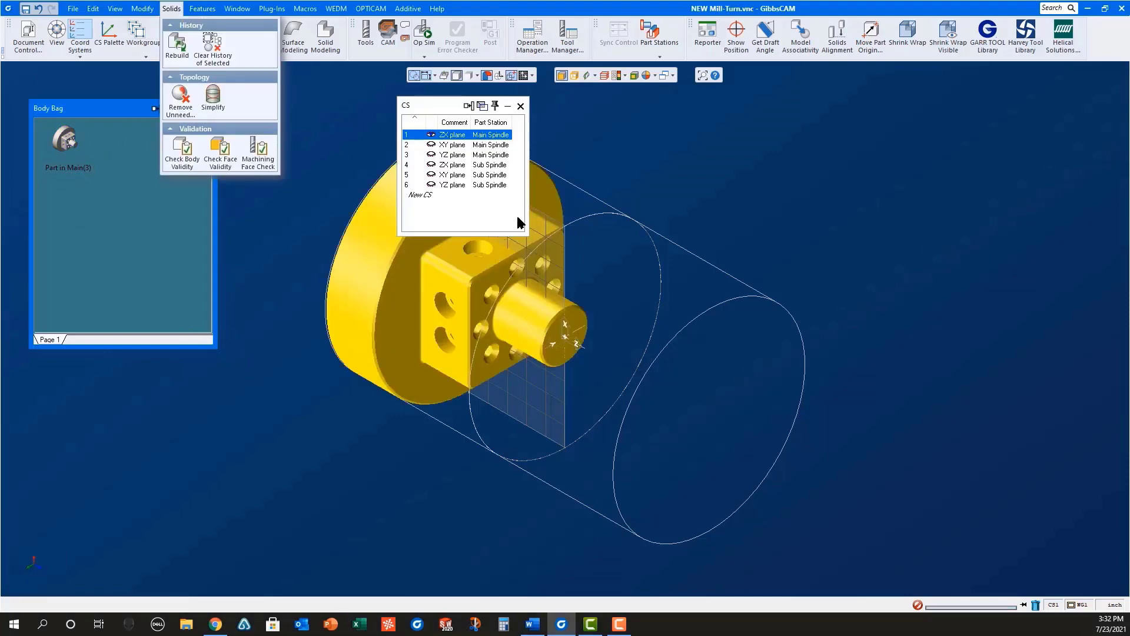
pyautogui.click(144, 9)
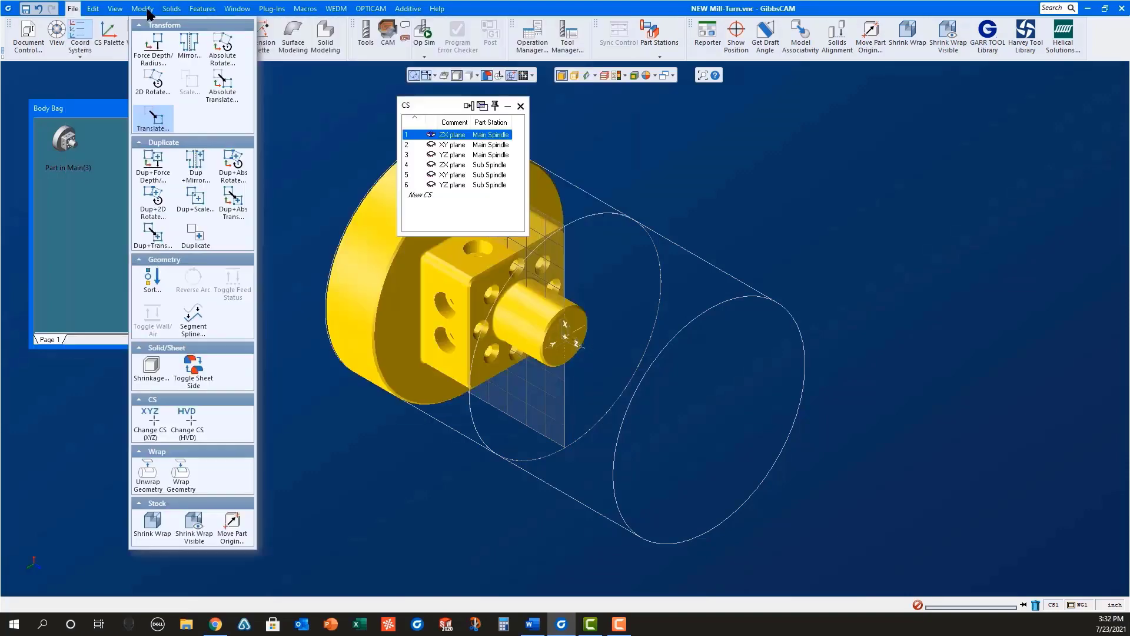
pyautogui.click(151, 117)
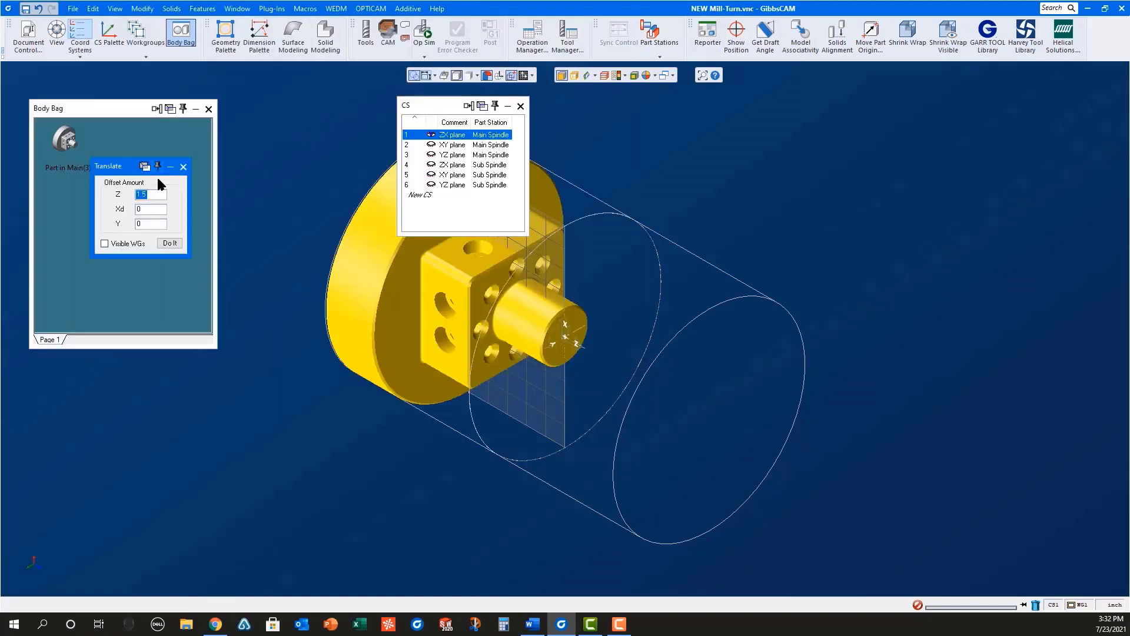
pyautogui.click(170, 243)
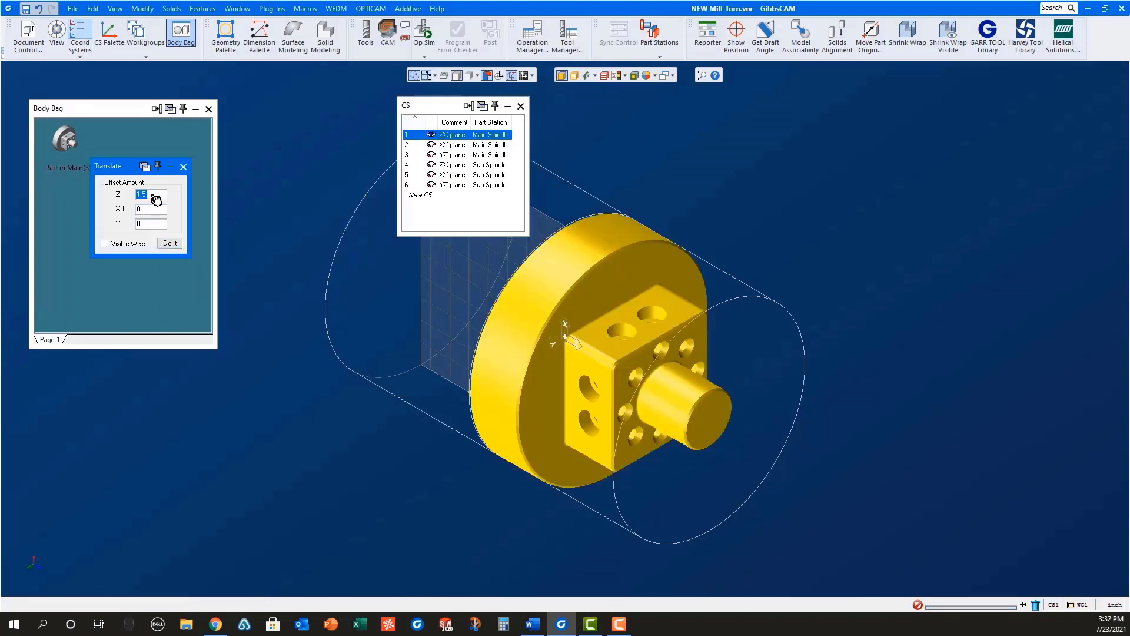
# Step: Assign the translated copy to the sub spindle ZX plane using Change CS (XYZ), and store it in the body bag
pyautogui.click(478, 166)
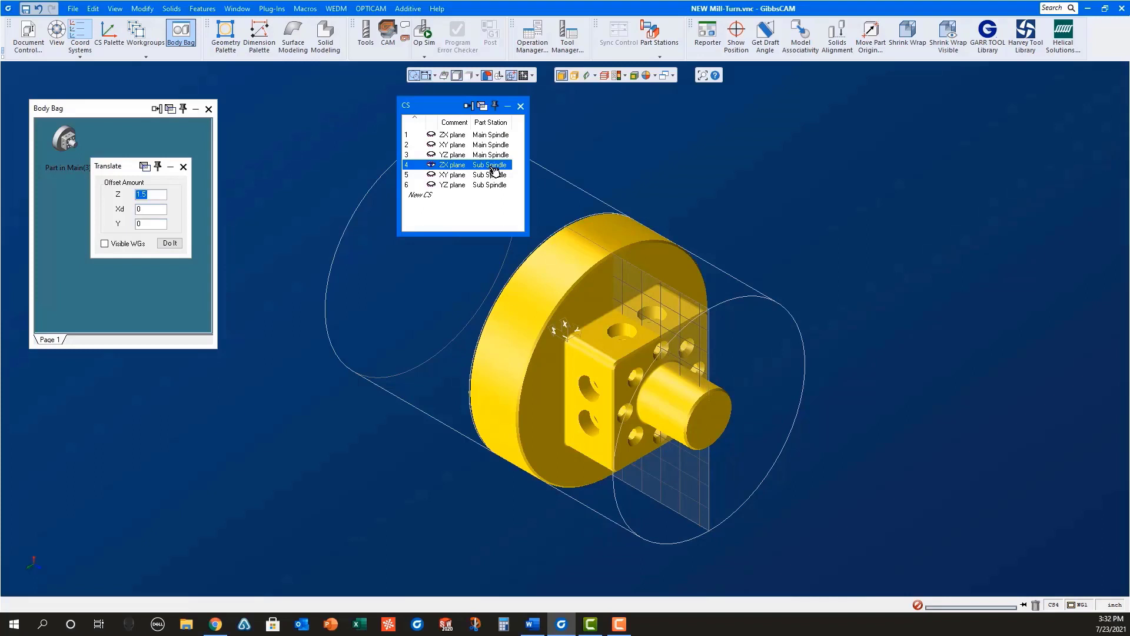
pyautogui.rightClick(494, 170)
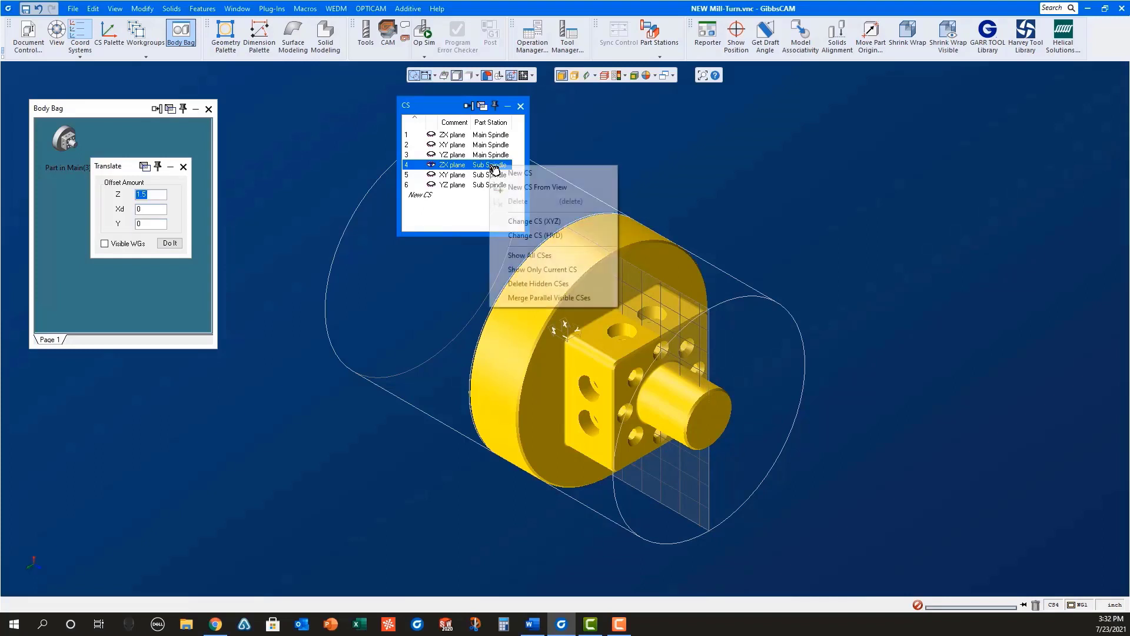
pyautogui.click(540, 221)
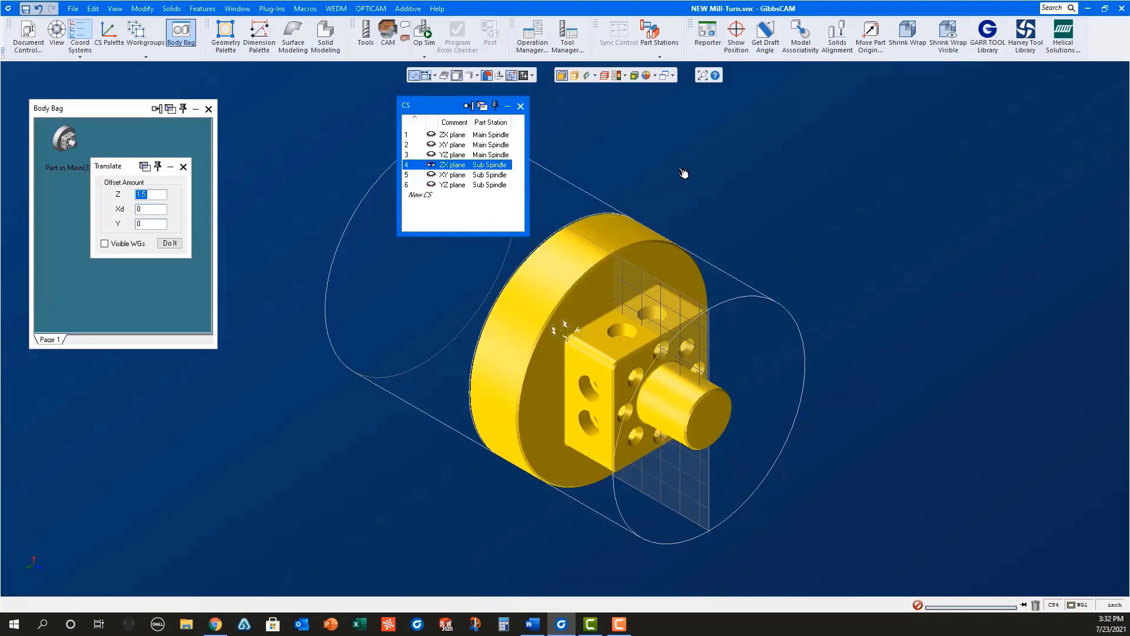
pyautogui.click(587, 270)
pyautogui.moveTo(587, 270); pyautogui.dragTo(96, 162)
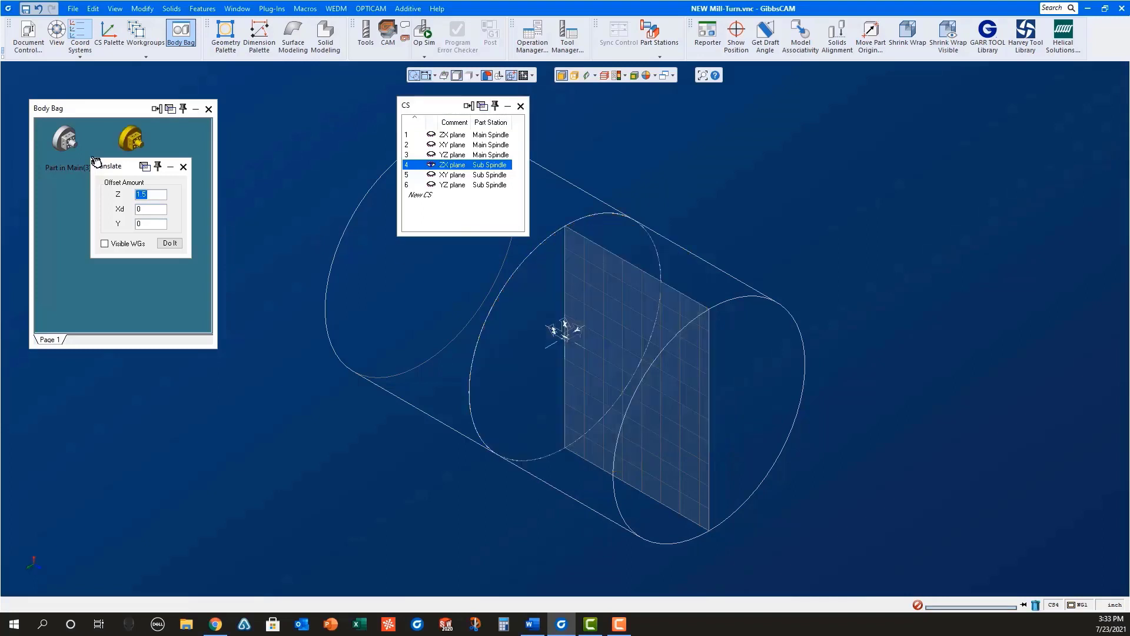
pyautogui.click(184, 167)
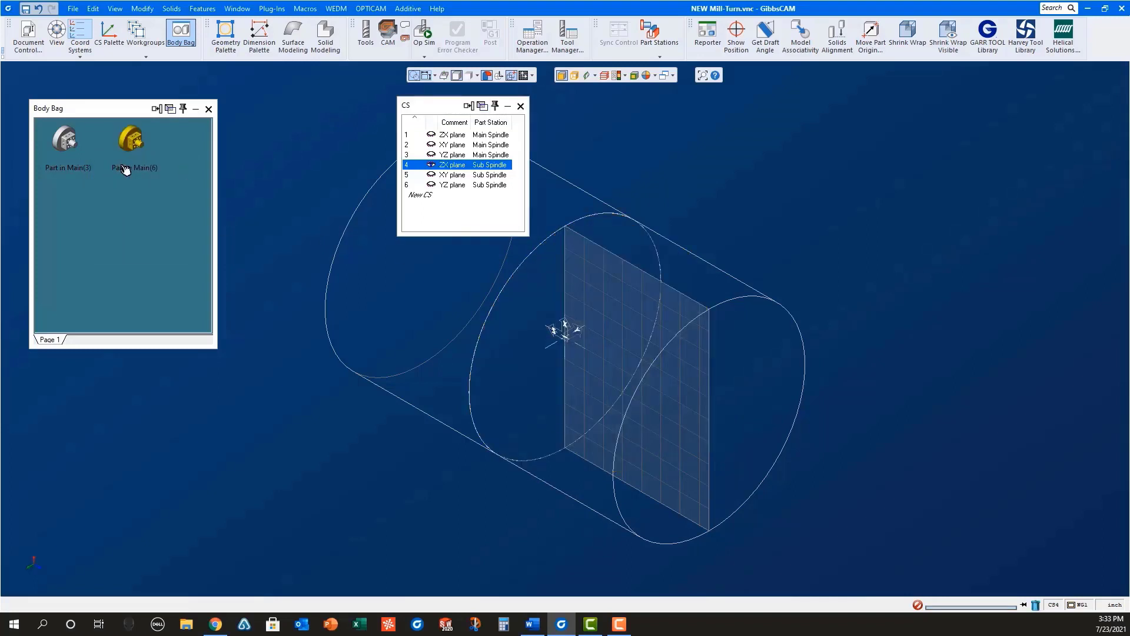
# Step: Rename the bagged copy to Part in Sub(6) and return both bagged parts to the workspace
pyautogui.click(124, 169)
pyautogui.click(152, 169)
pyautogui.press('BackSpace')
pyautogui.press('BackSpace')
pyautogui.press('BackSpace')
pyautogui.press('BackSpace')
pyautogui.press('BackSpace')
pyautogui.press('BackSpace')
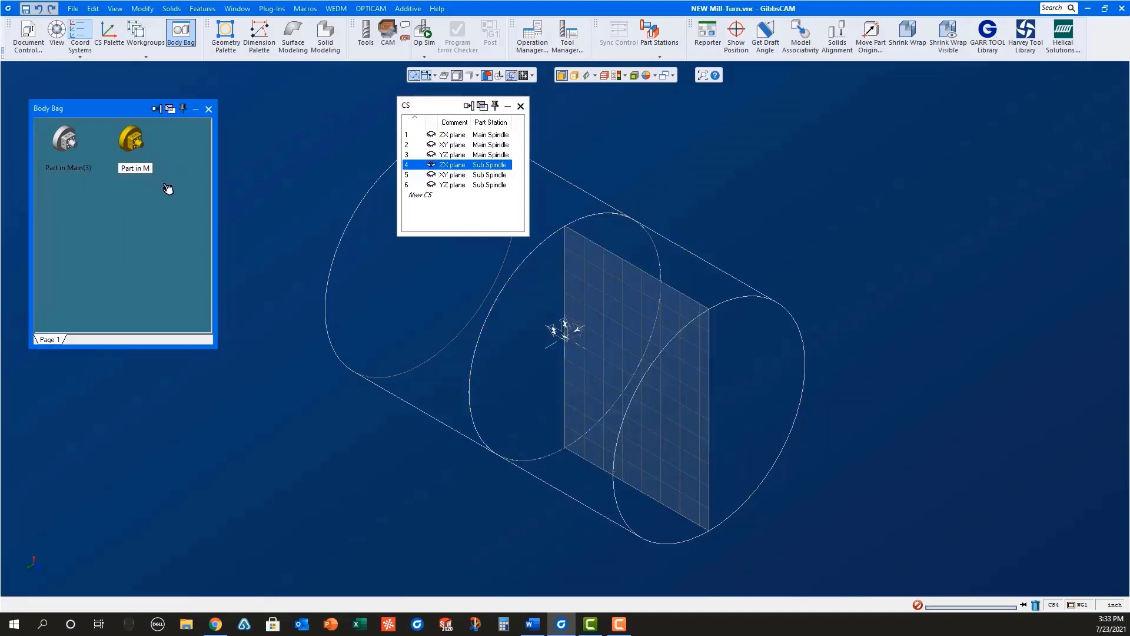
pyautogui.press('BackSpace')
pyautogui.write('Sub(6)')
pyautogui.click(209, 444)
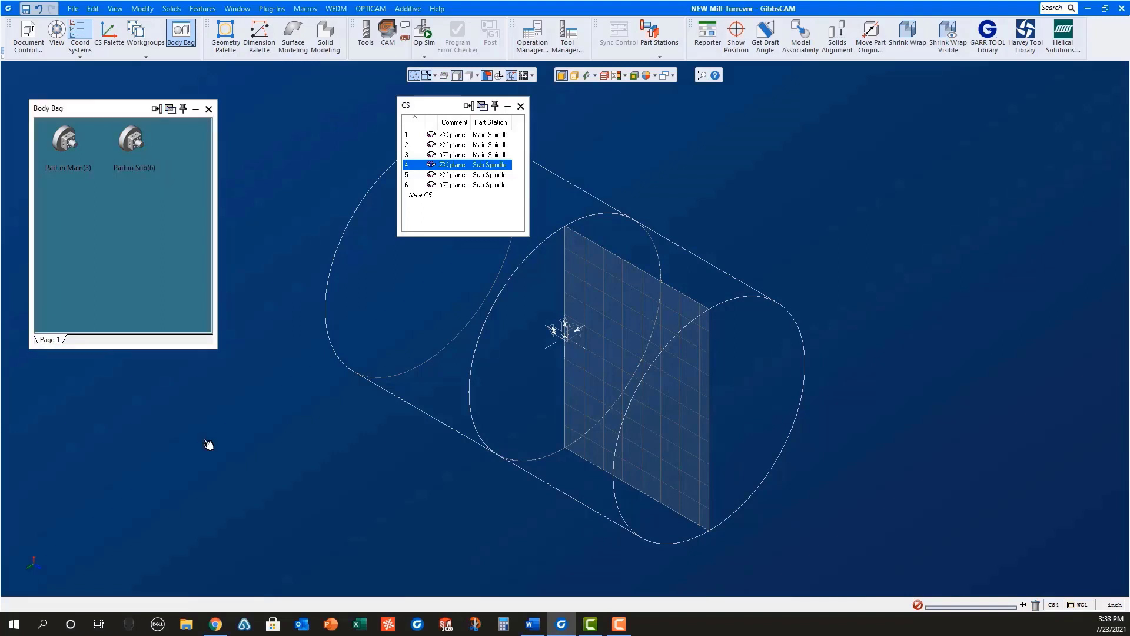
pyautogui.doubleClick(62, 136)
pyautogui.doubleClick(66, 136)
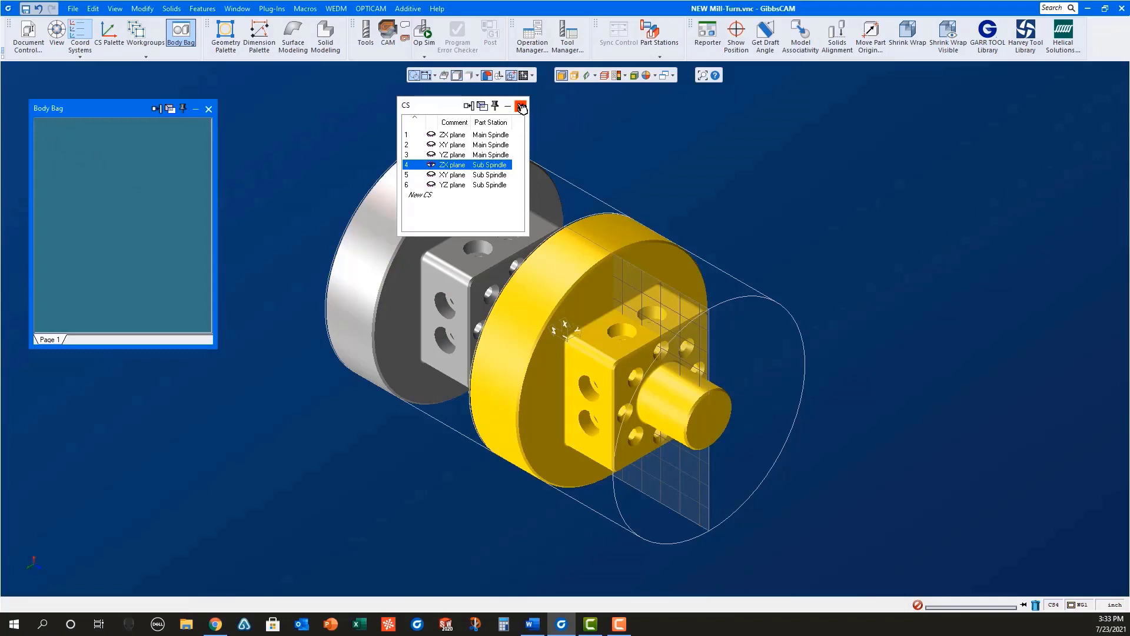
# Step: Rename the existing workgroup Blank and add a second workgroup named Check
pyautogui.click(139, 35)
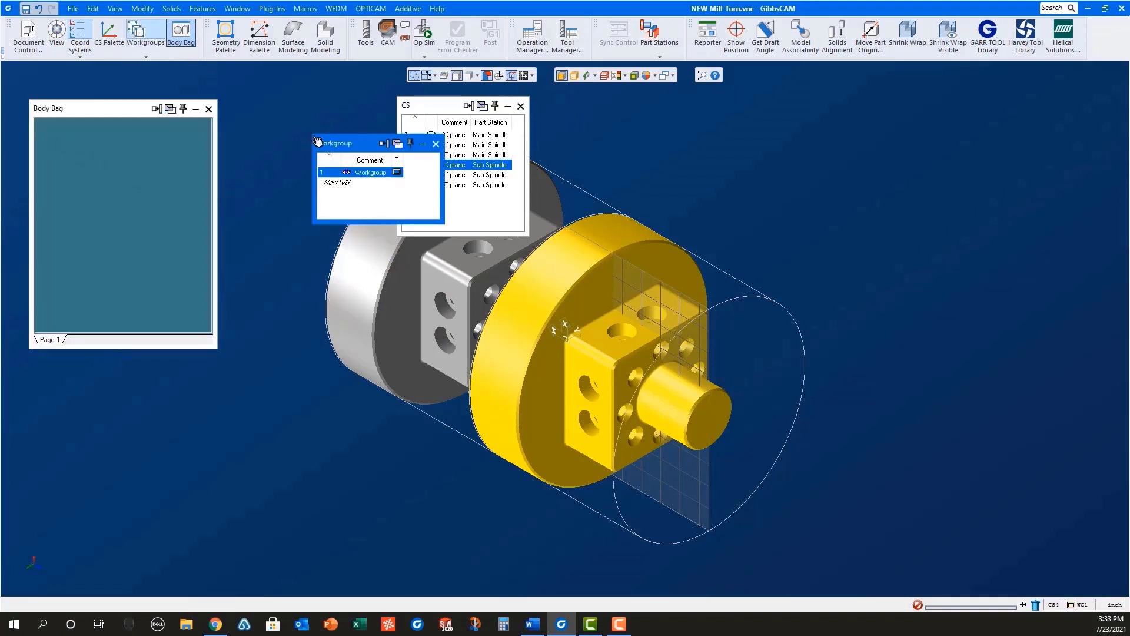
pyautogui.doubleClick(373, 173)
pyautogui.write('Blank')
pyautogui.click(345, 184)
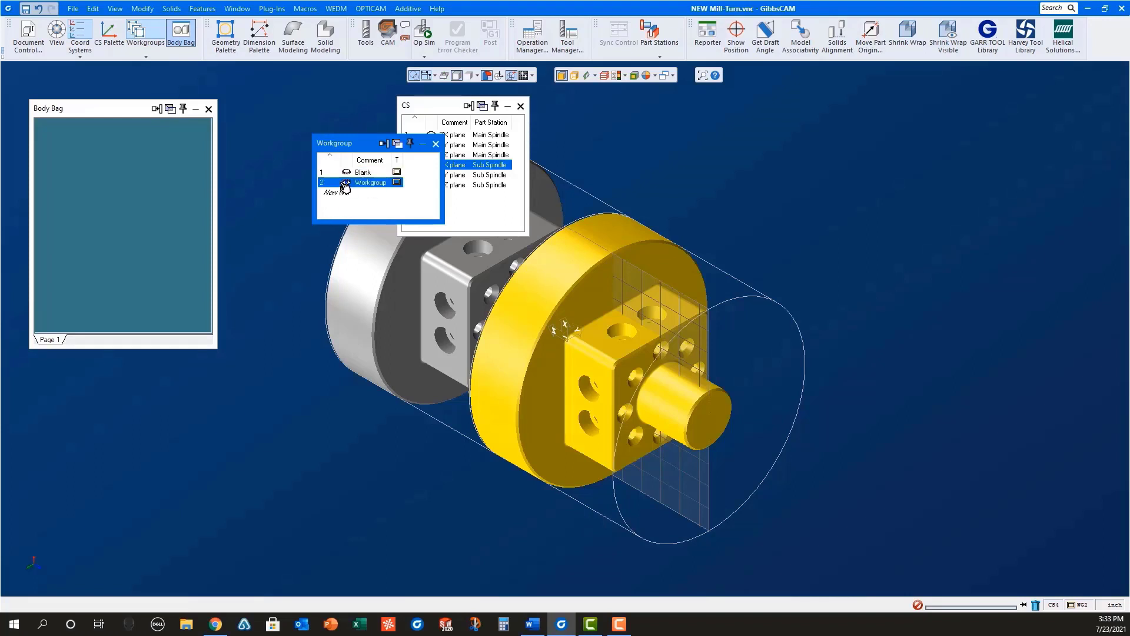
pyautogui.doubleClick(367, 186)
pyautogui.write('Check')
pyautogui.press('Return')
# Step: Extract the sub spindle part's profile into the Check workgroup with the Profiler, using a tolerance of 0
pyautogui.click(586, 75)
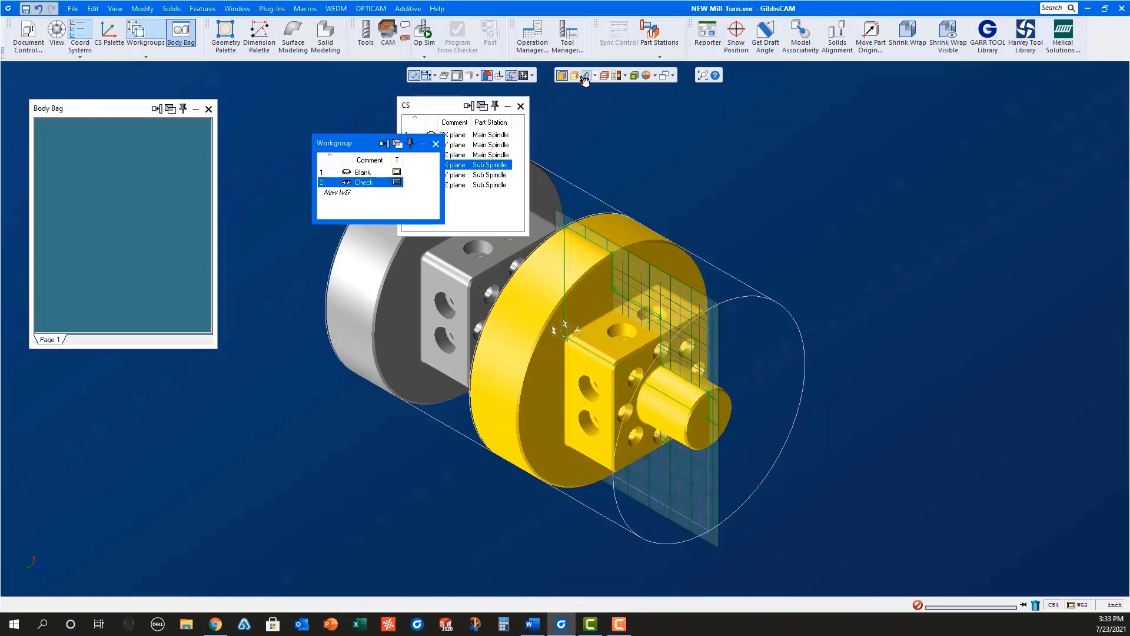
pyautogui.scroll(-2, 692, 272)
pyautogui.scroll(-1, 694, 275)
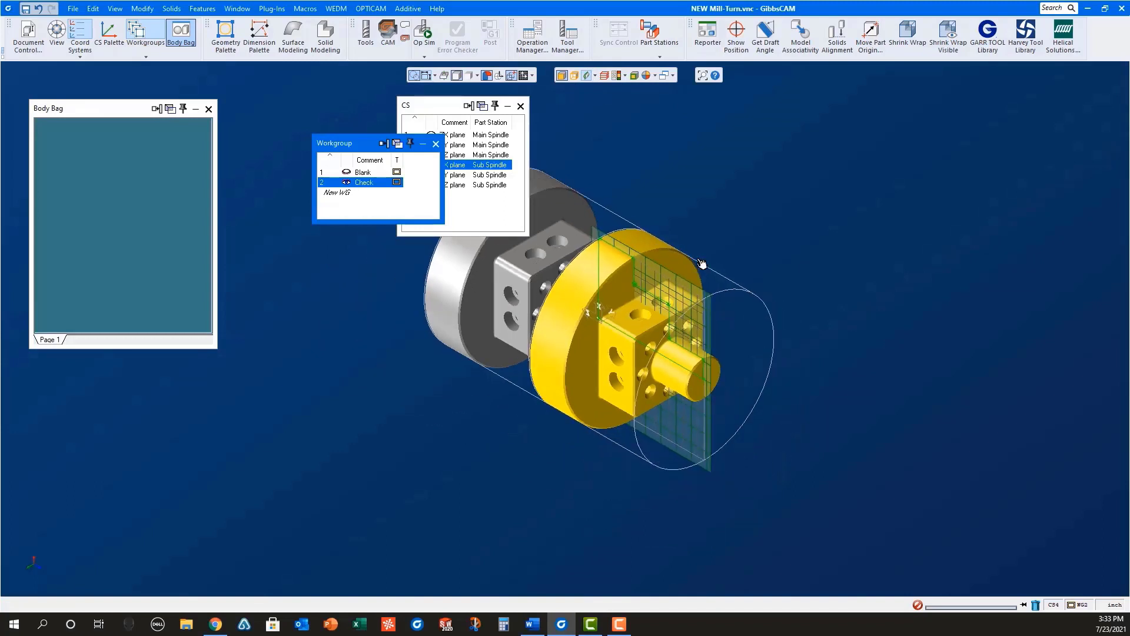
pyautogui.rightClick(644, 289)
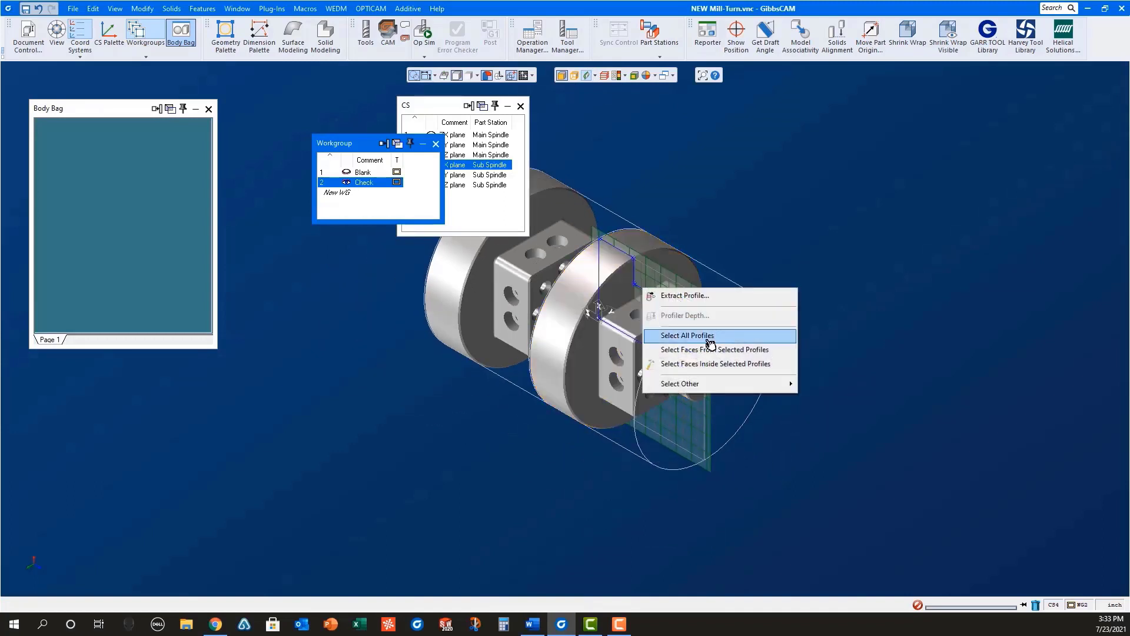
pyautogui.click(685, 295)
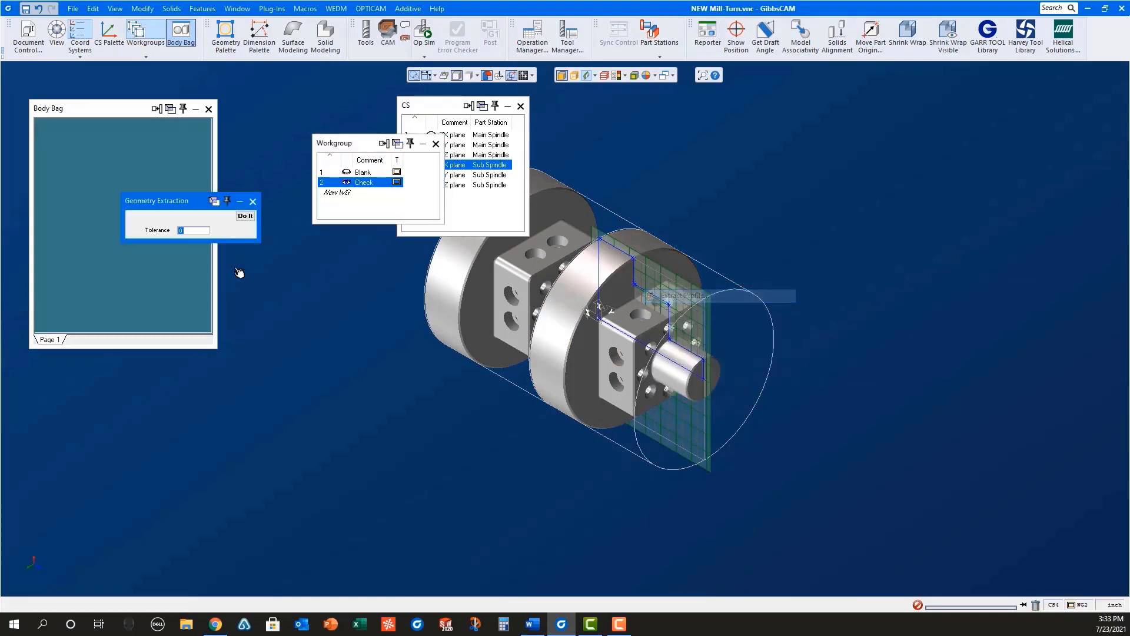
pyautogui.click(245, 217)
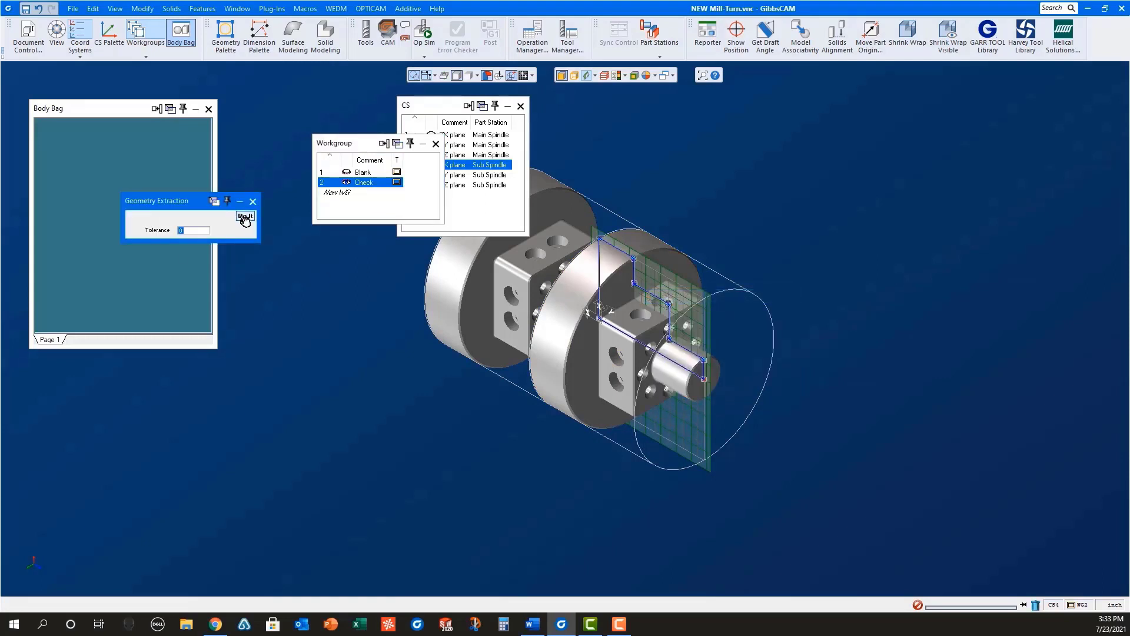
pyautogui.click(436, 144)
# Step: Extract the main spindle part's profile on the main spindle ZX plane, and turn off the Profiler
pyautogui.click(462, 136)
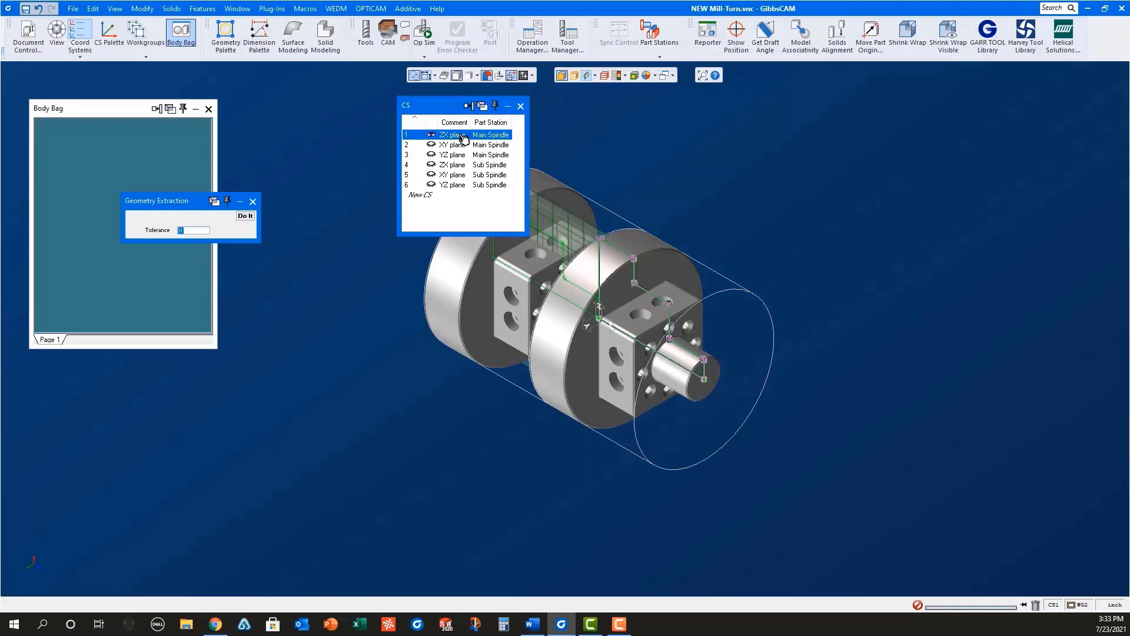
pyautogui.click(553, 237)
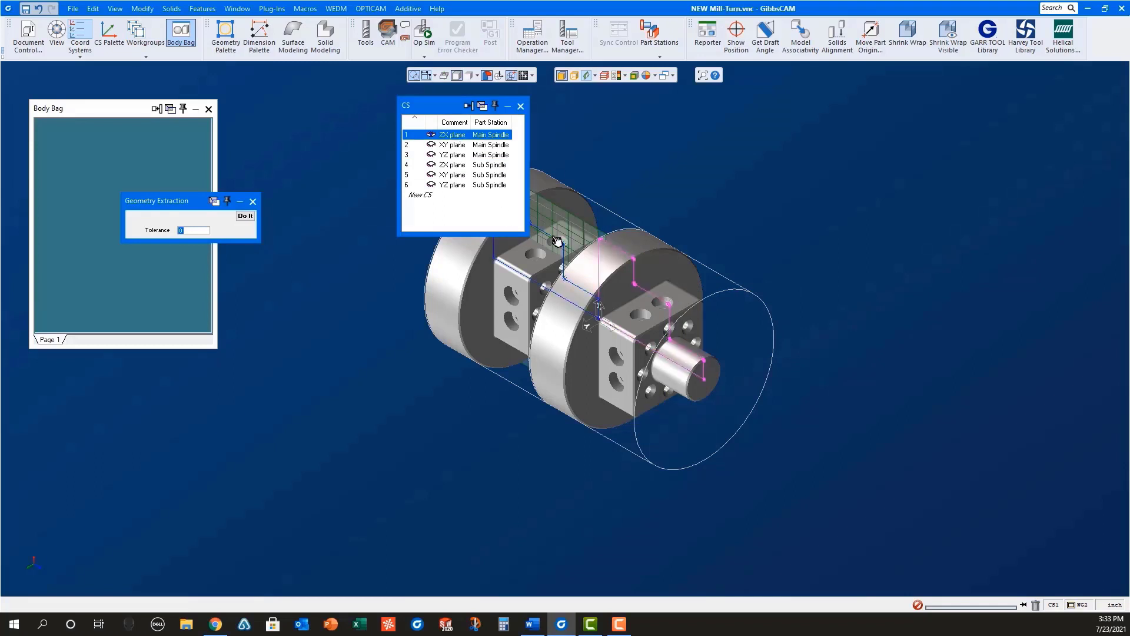
pyautogui.rightClick(556, 241)
pyautogui.click(588, 246)
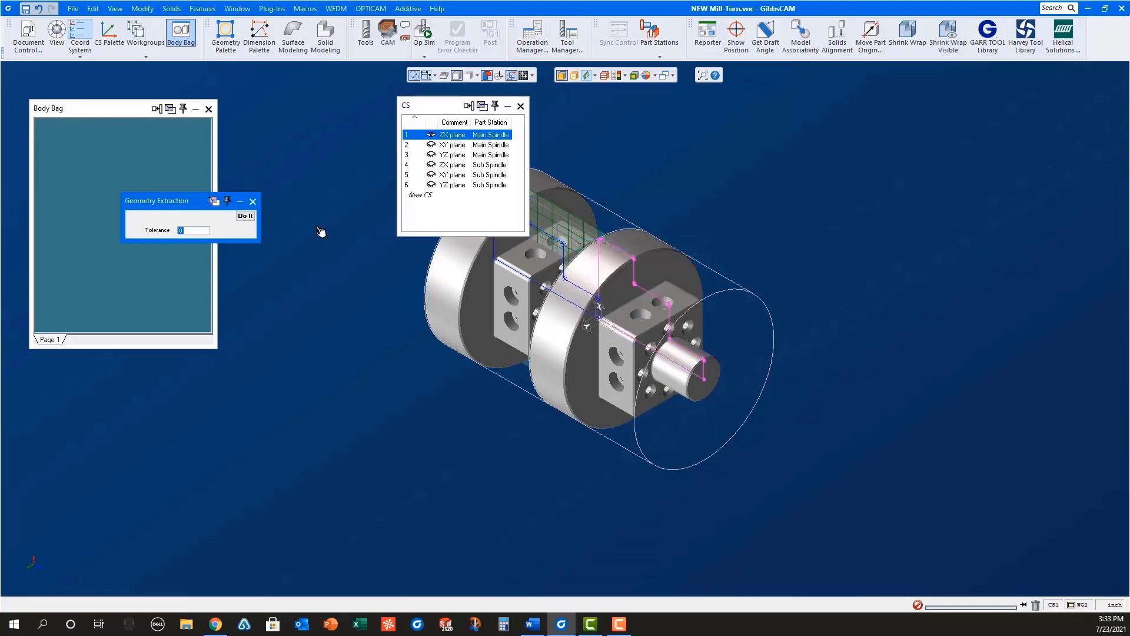
pyautogui.click(245, 219)
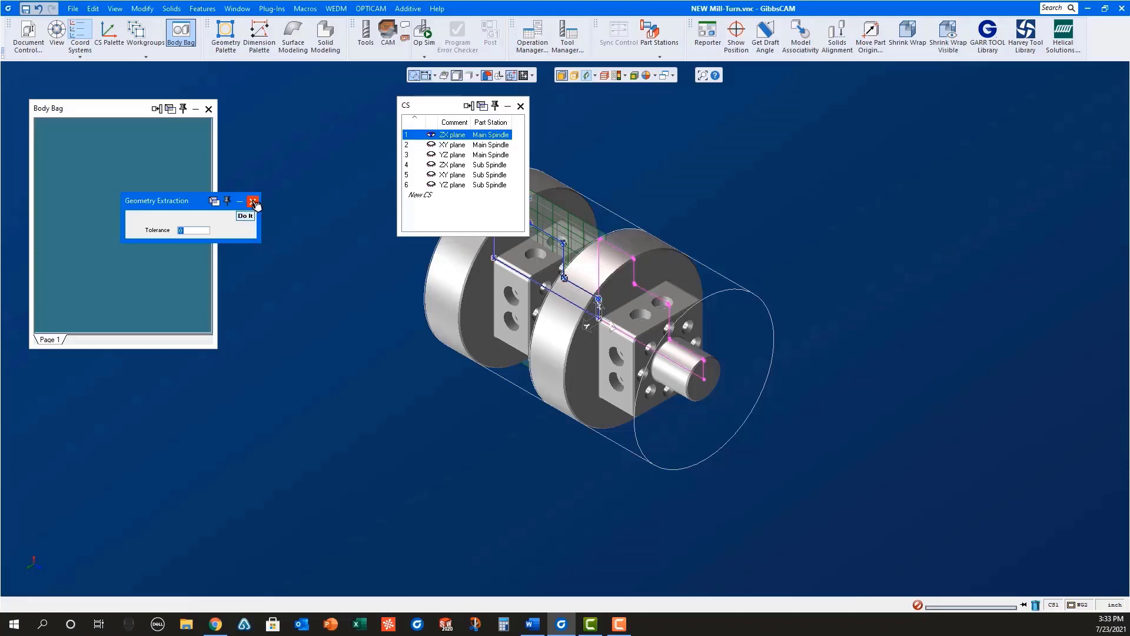
pyautogui.click(252, 201)
pyautogui.click(589, 76)
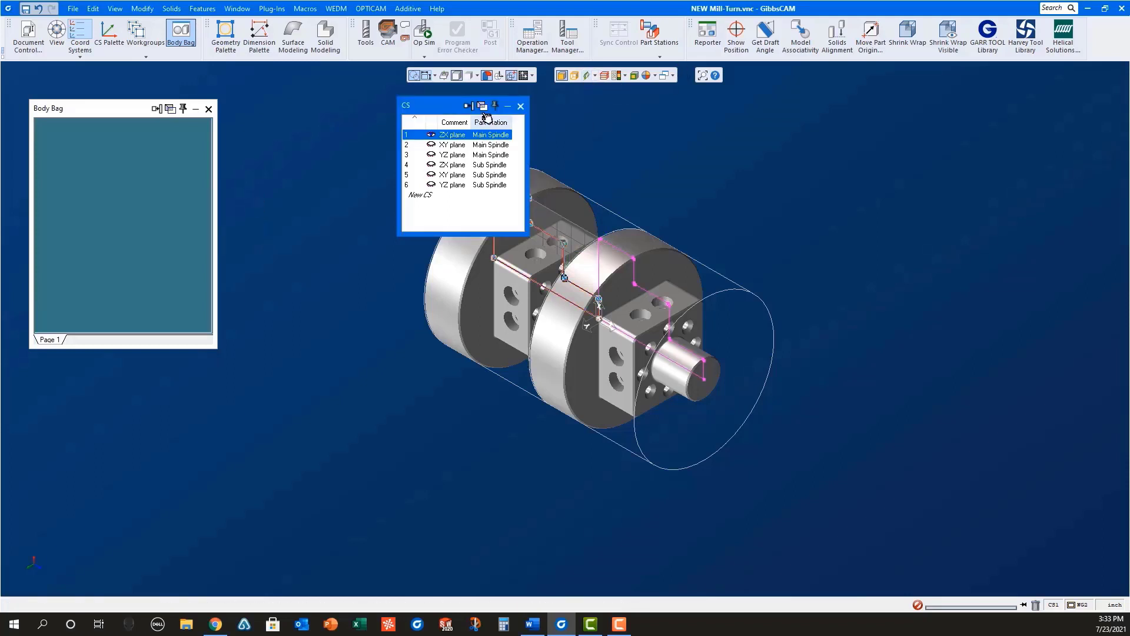
pyautogui.click(520, 106)
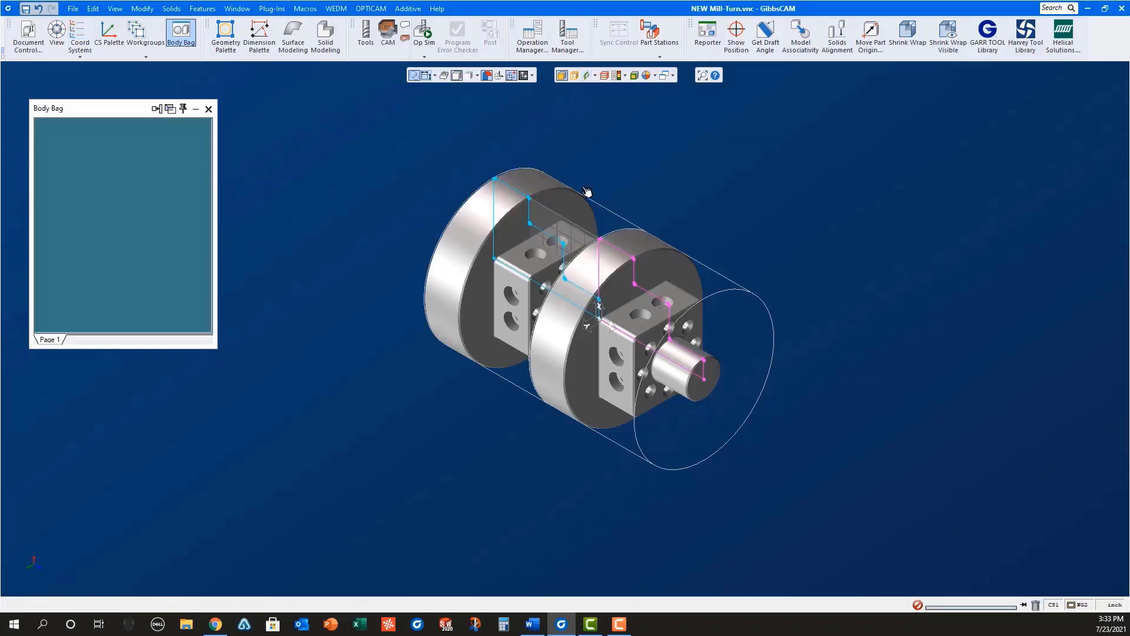
# Step: View both parts square to the ZX plane, fit them to the window, and close the Body Bag
pyautogui.click(57, 32)
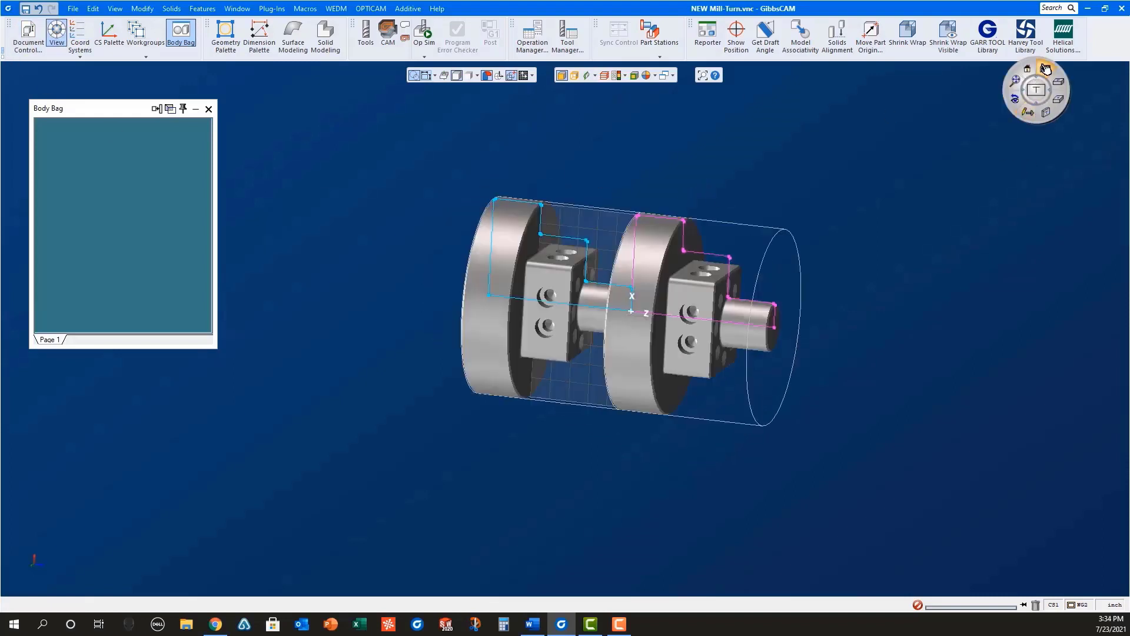
pyautogui.click(1039, 71)
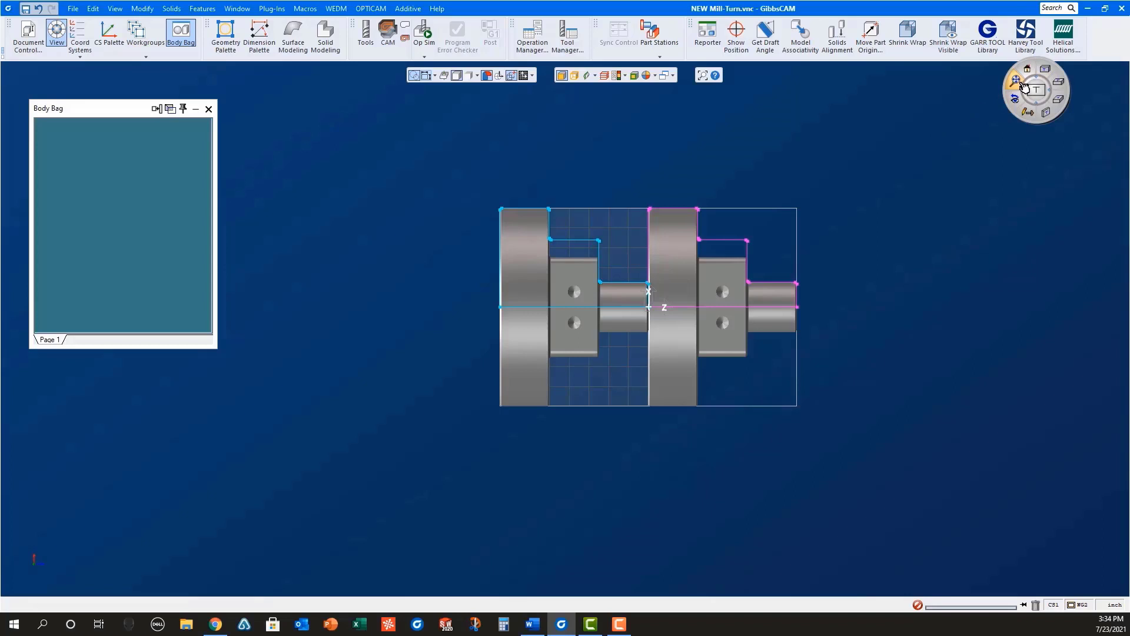
pyautogui.click(1023, 87)
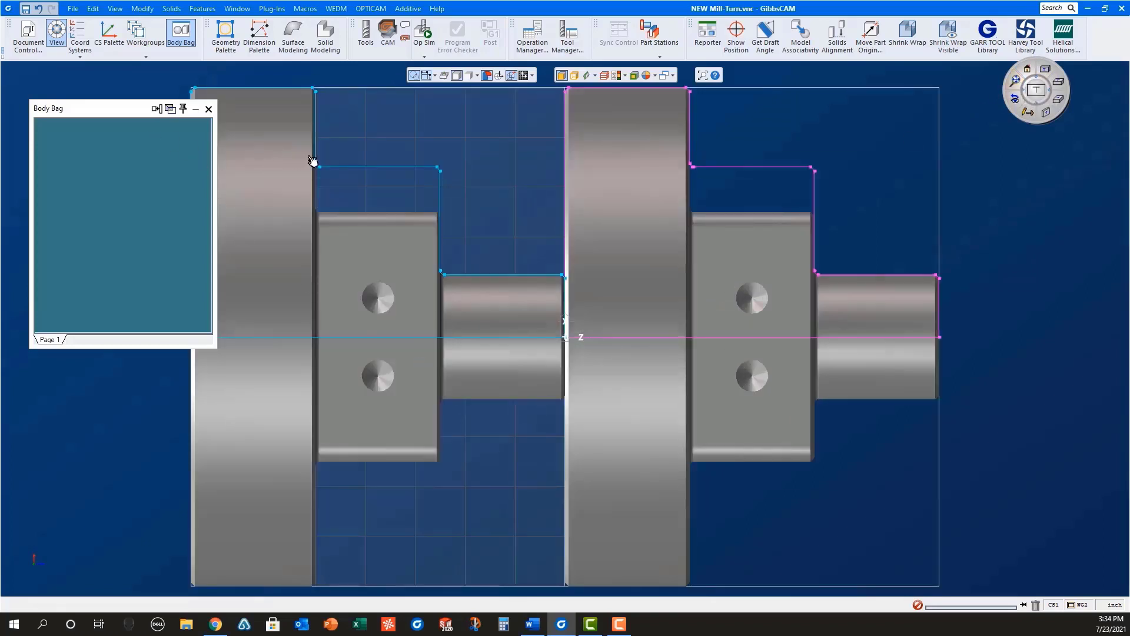
pyautogui.click(208, 109)
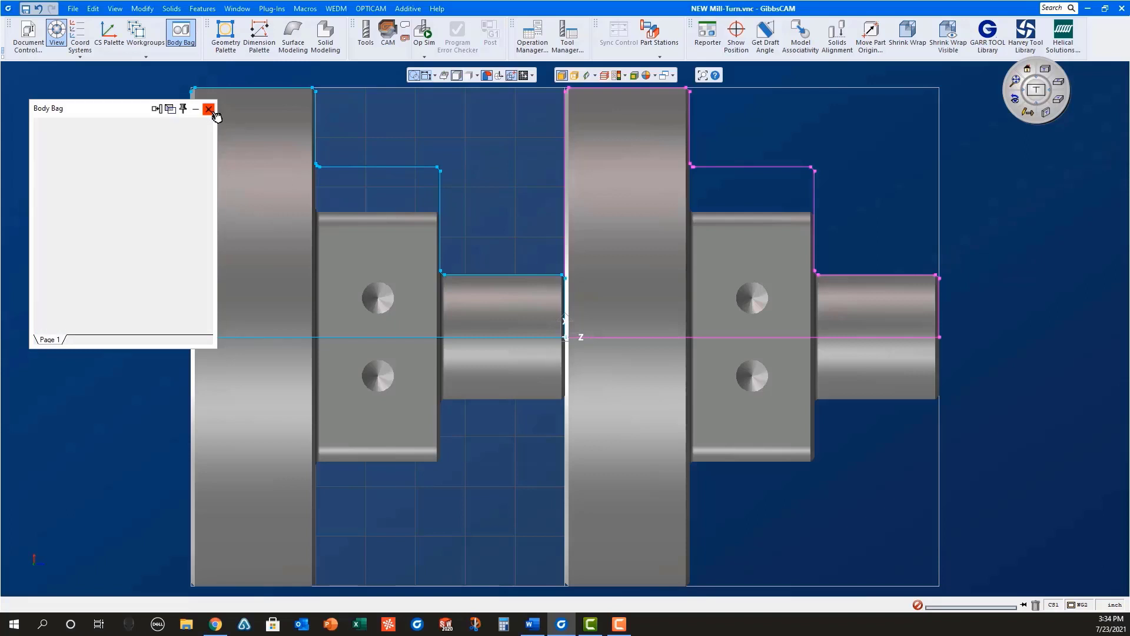
# Step: Set the main spindle's Graphic Part Face Distance to 2 in the document settings and fit both parts in view
pyautogui.click(25, 33)
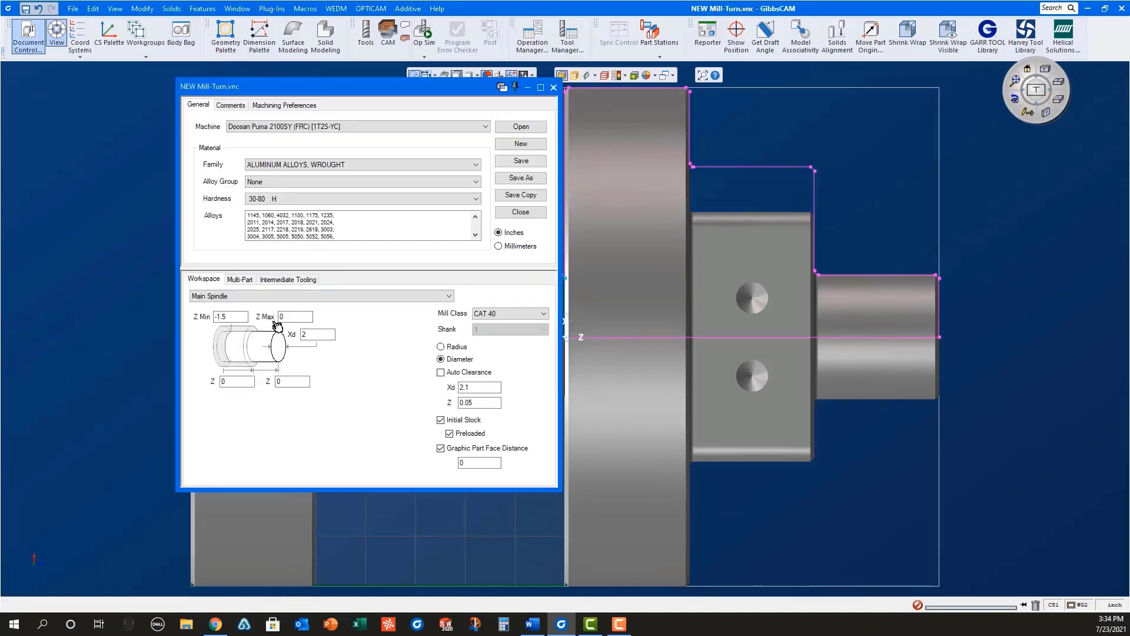
pyautogui.doubleClick(492, 462)
pyautogui.write('2')
pyautogui.click(1015, 81)
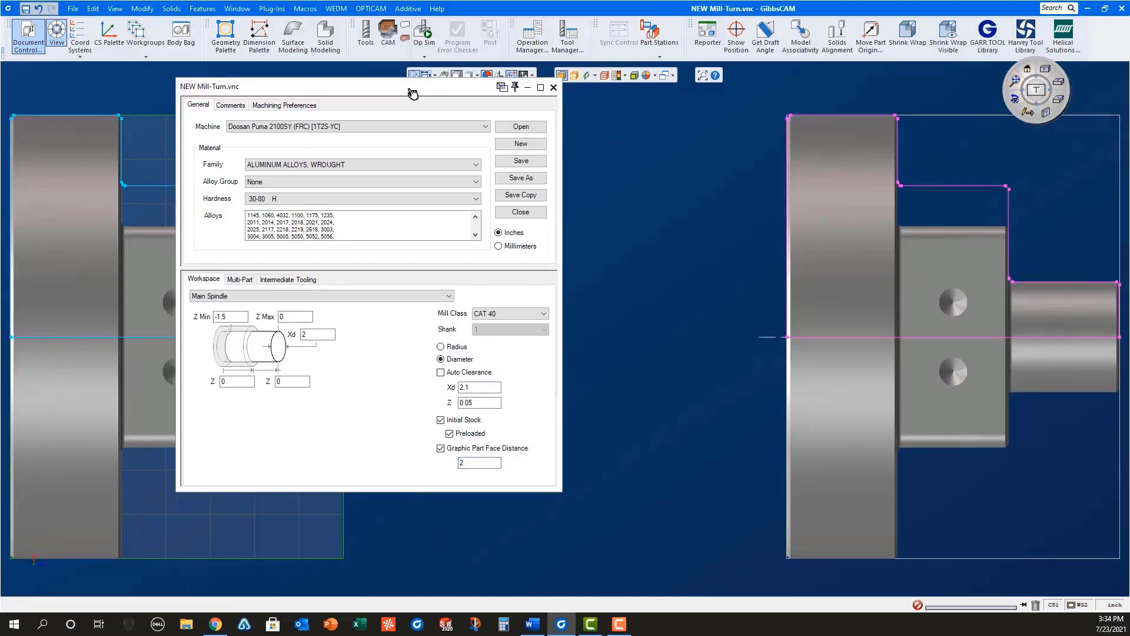
pyautogui.moveTo(412, 92); pyautogui.dragTo(612, 140)
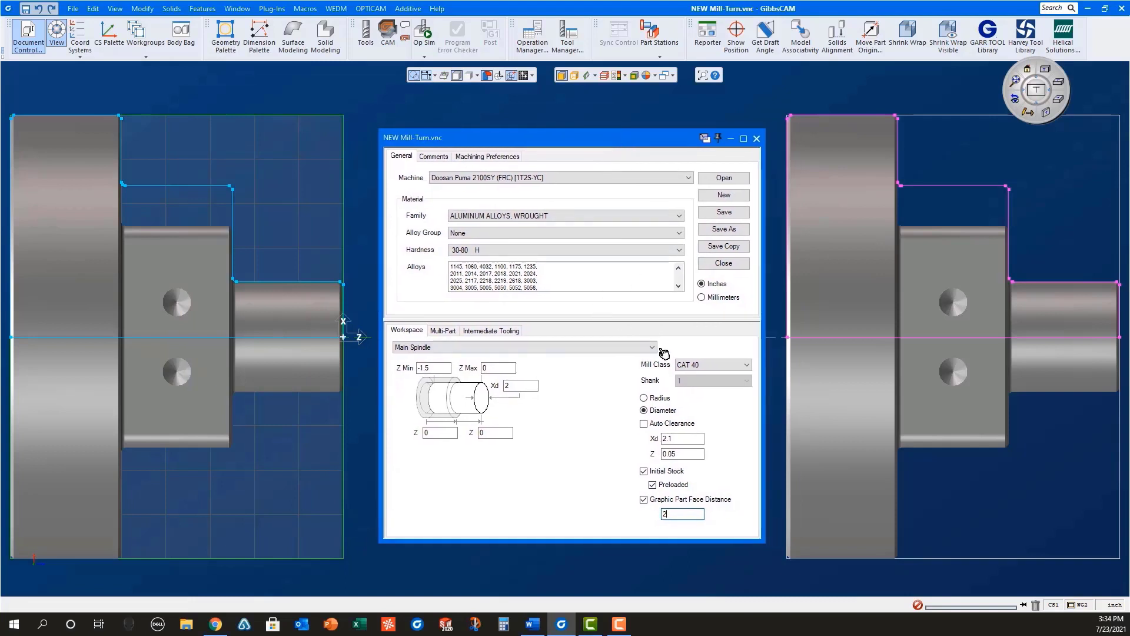
# Step: Set the main spindle stock's Z Max to 0.025 and its Z Min to -1.65
pyautogui.click(481, 368)
pyautogui.write('.025')
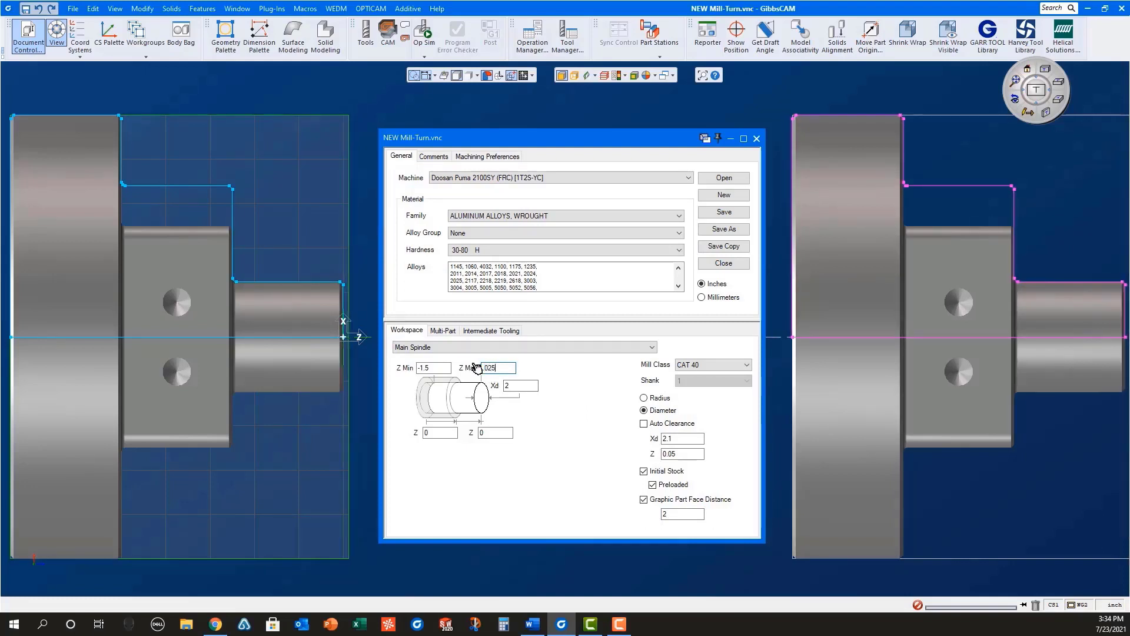
pyautogui.click(435, 369)
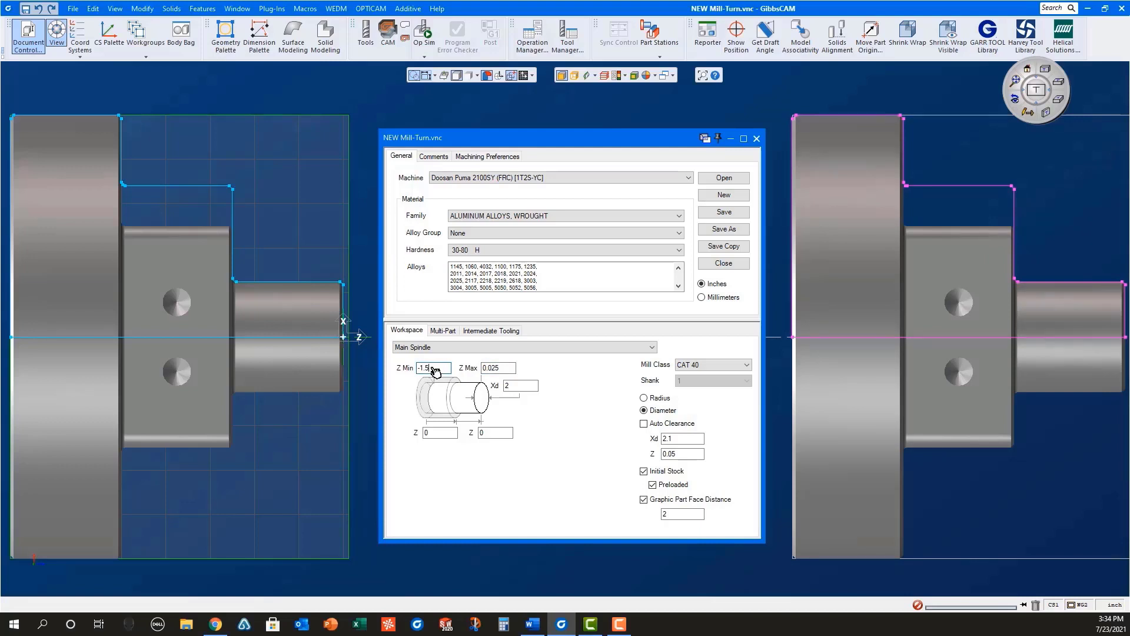
pyautogui.press('BackSpace')
pyautogui.write('6')
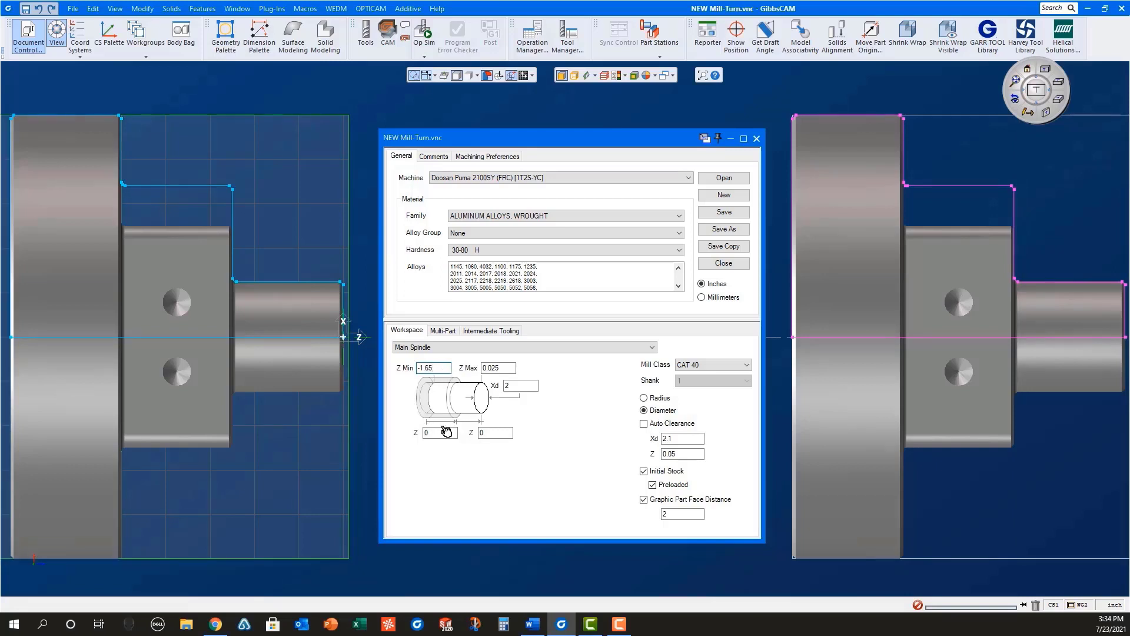
# Step: Set the sub spindle workspace's Z Max to 0.025 and close the document settings
pyautogui.click(638, 349)
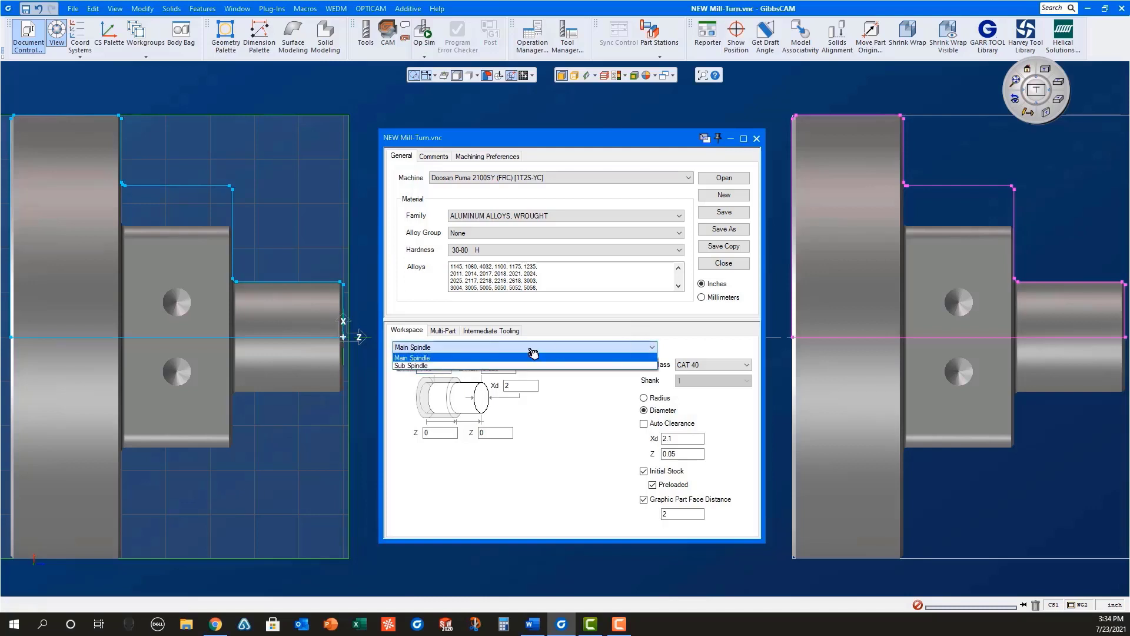
pyautogui.click(517, 367)
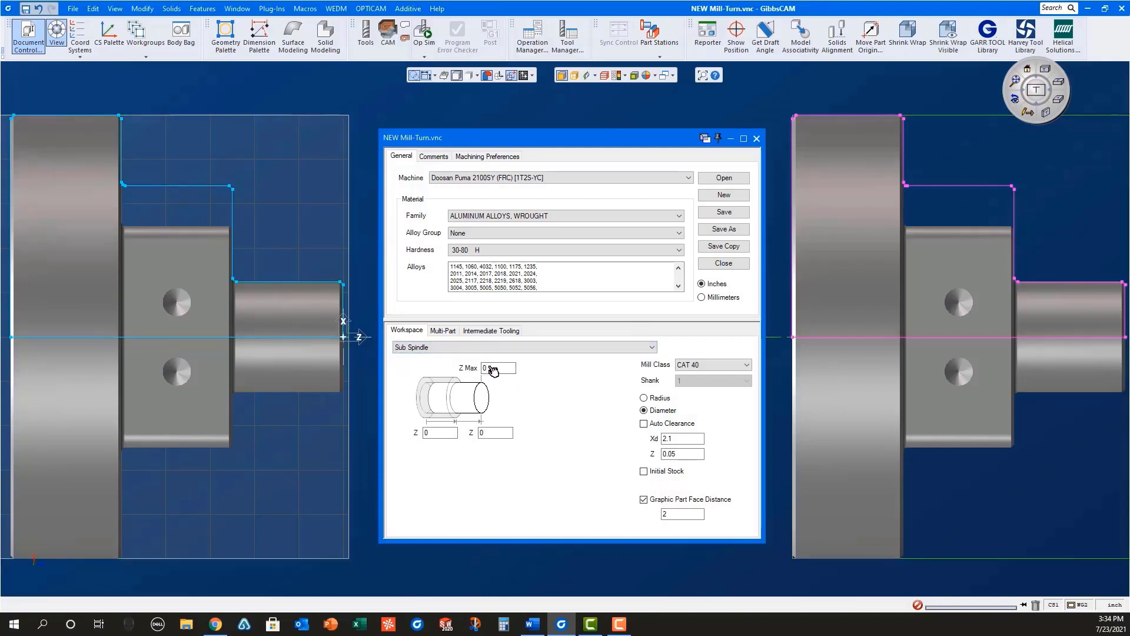
pyautogui.click(493, 369)
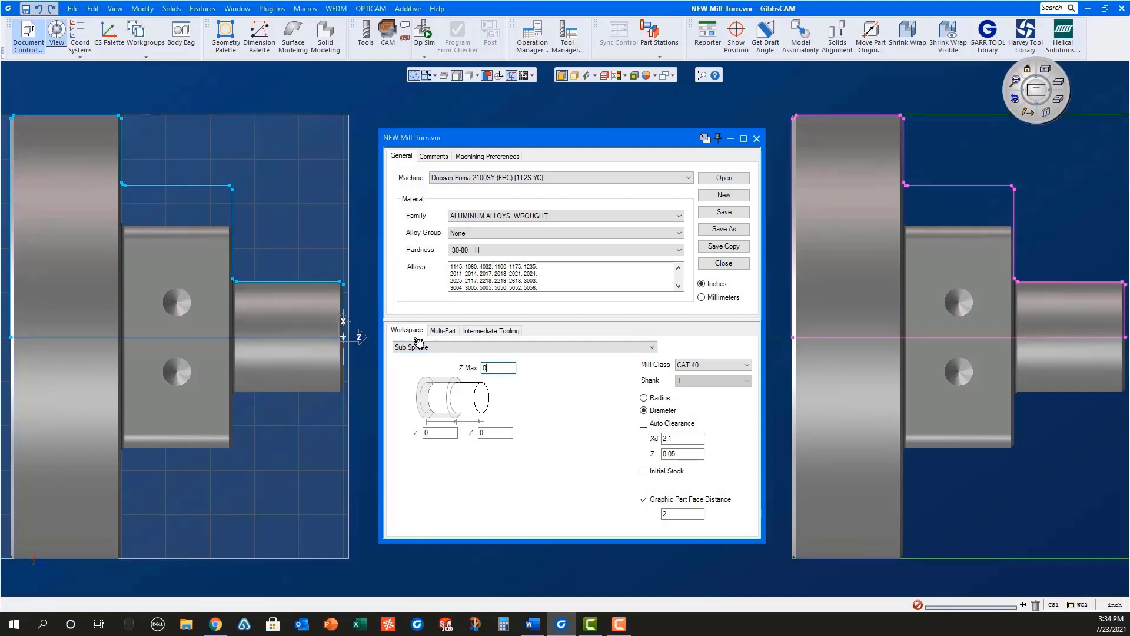
pyautogui.doubleClick(491, 370)
pyautogui.write('.025')
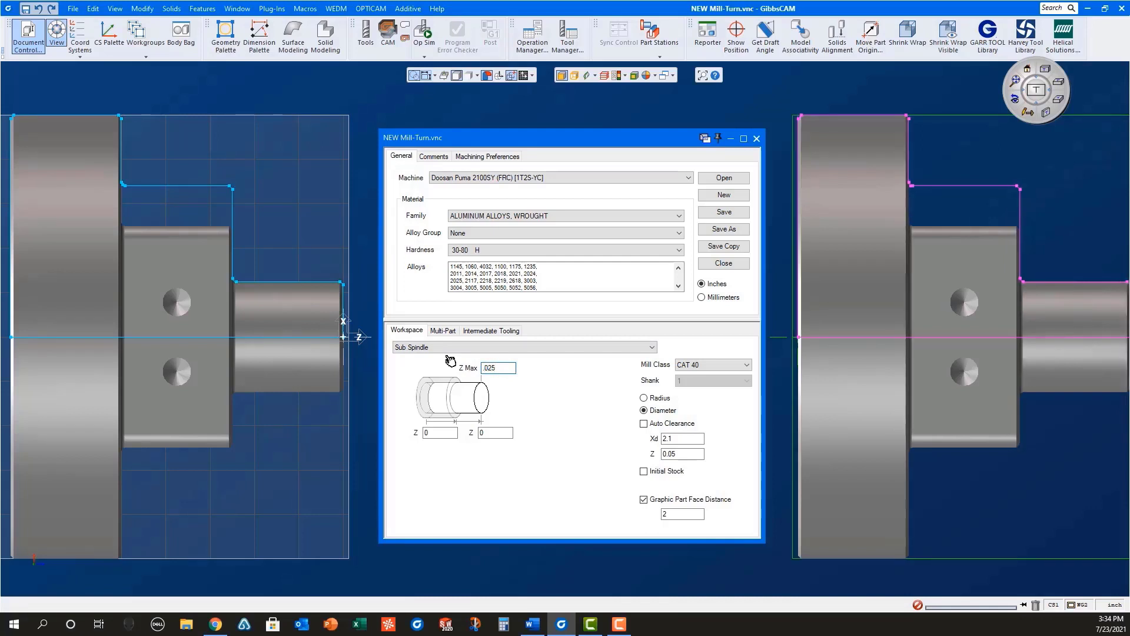
pyautogui.click(494, 433)
pyautogui.doubleClick(493, 433)
pyautogui.click(757, 139)
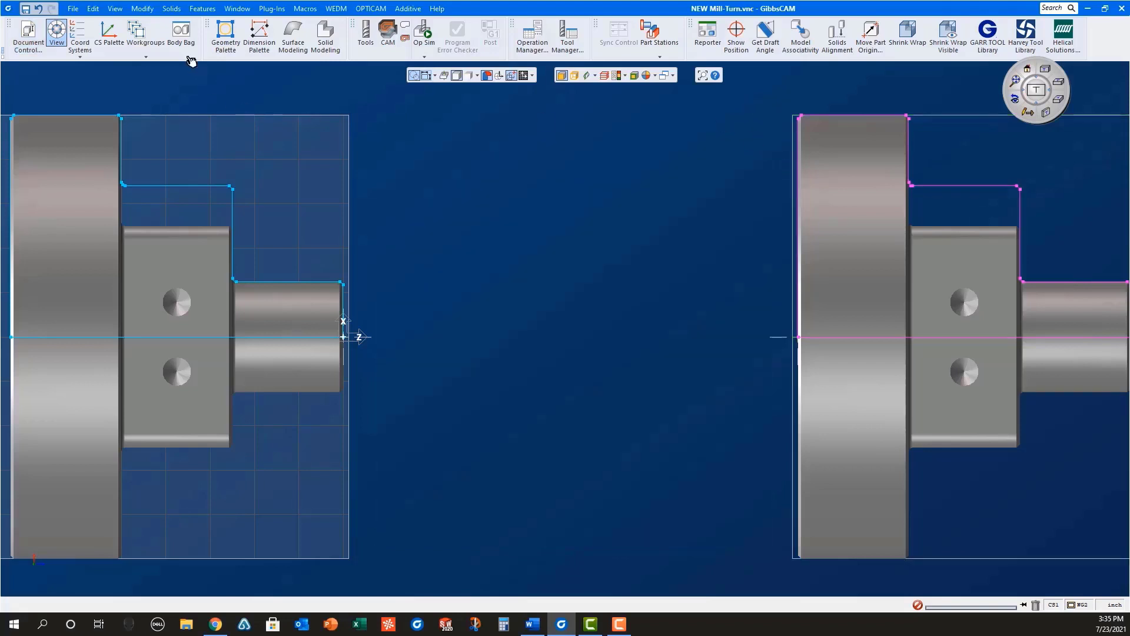
# Step: Show the tool and process lists and load the saved Facing on Main process list
pyautogui.click(366, 35)
pyautogui.click(388, 33)
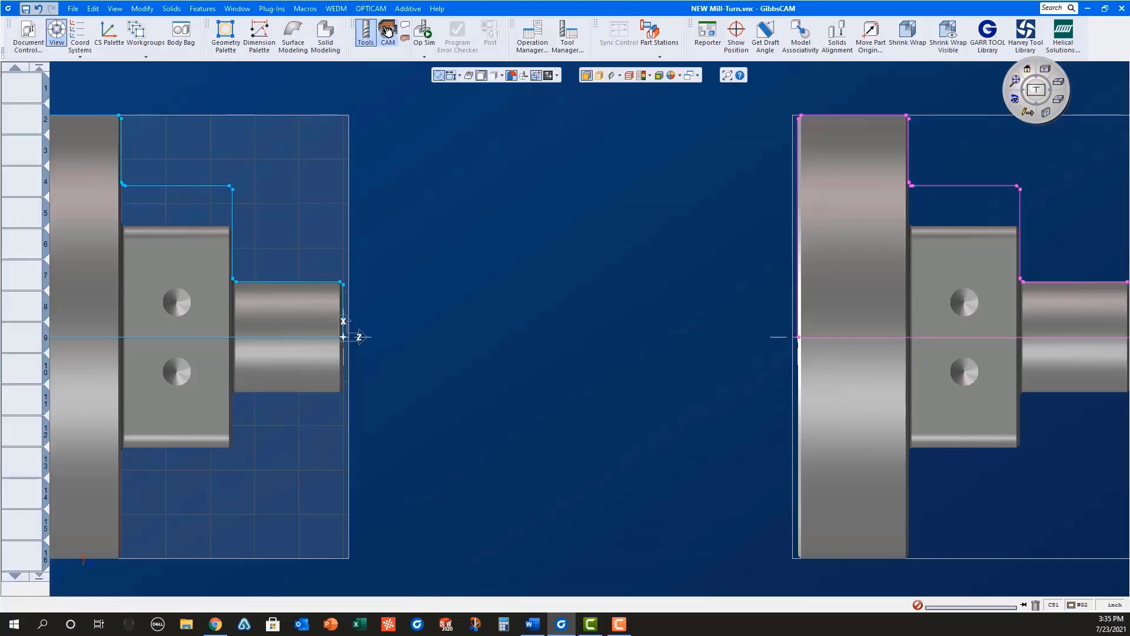
pyautogui.rightClick(17, 484)
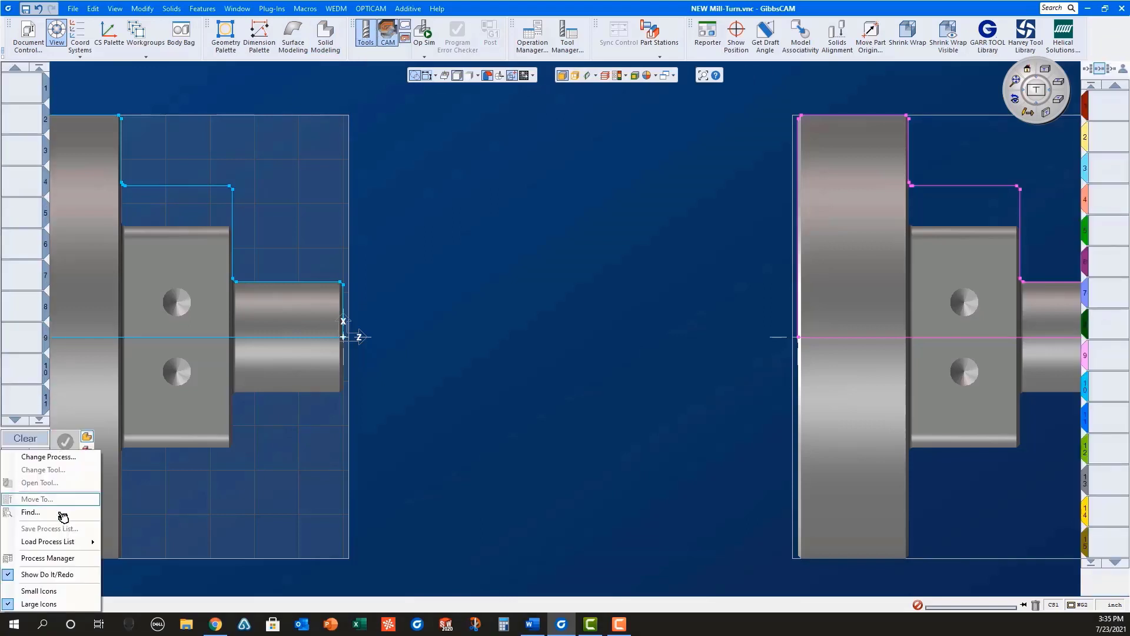
pyautogui.moveTo(80, 542)
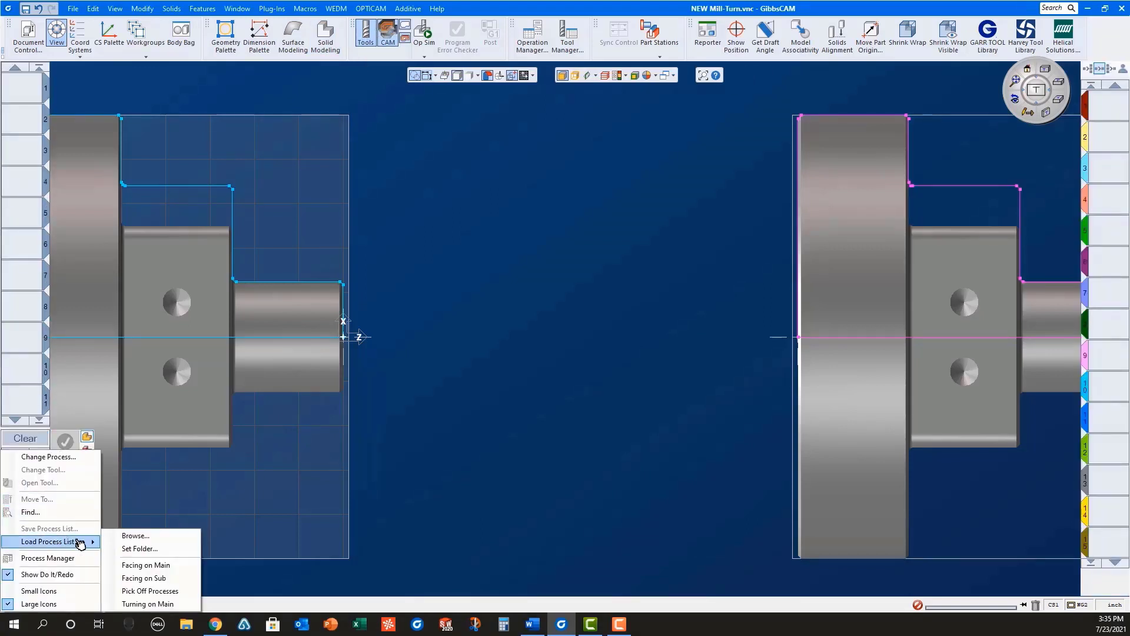
pyautogui.click(151, 565)
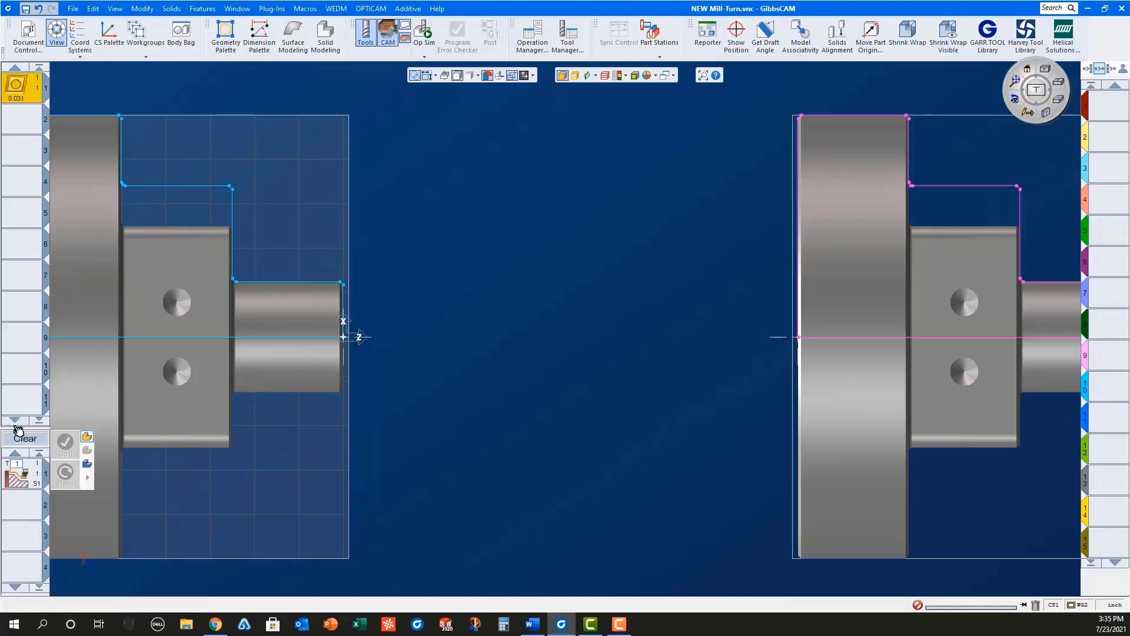
# Step: Select the main part's front face line, move the cut's start point out beyond the stock diameter, and generate the facing operation
pyautogui.click(344, 315)
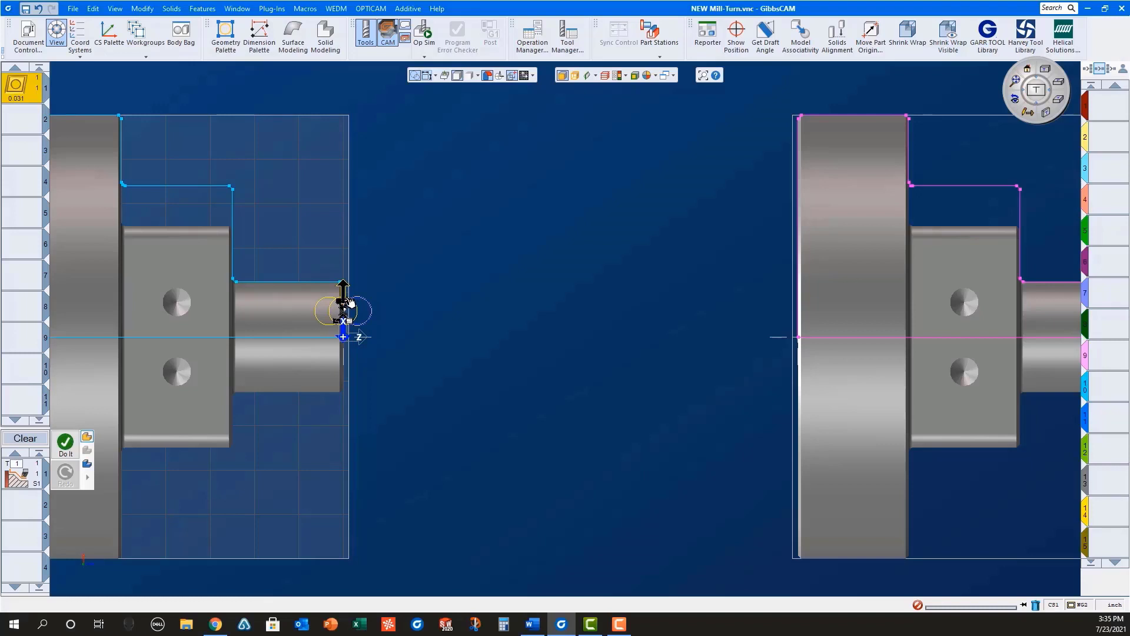
pyautogui.moveTo(347, 303); pyautogui.dragTo(344, 92)
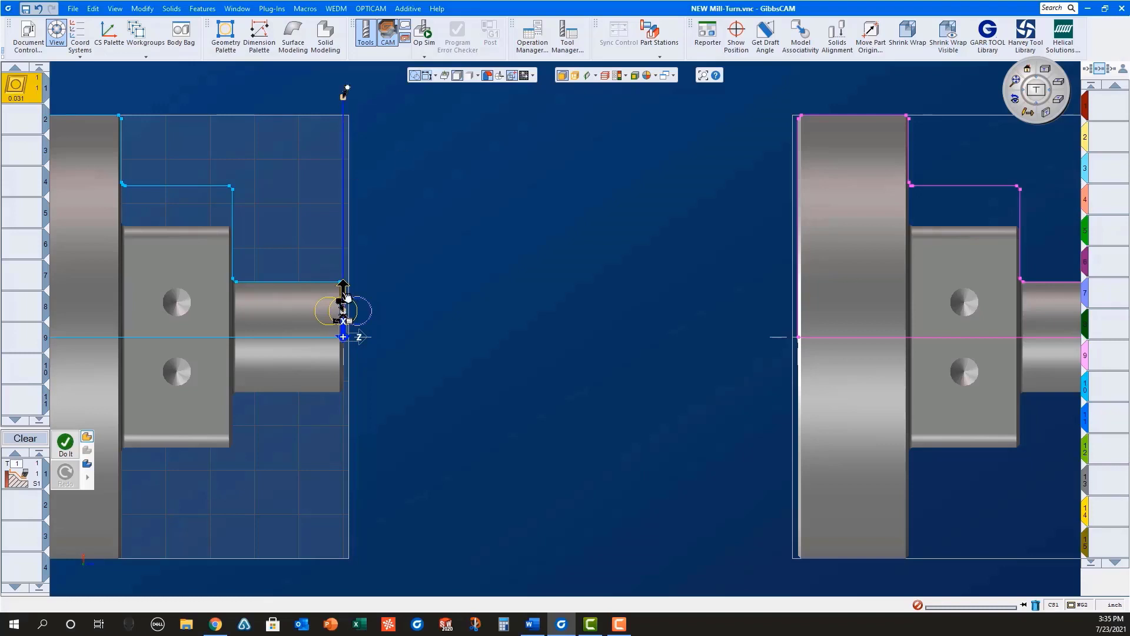
pyautogui.click(74, 448)
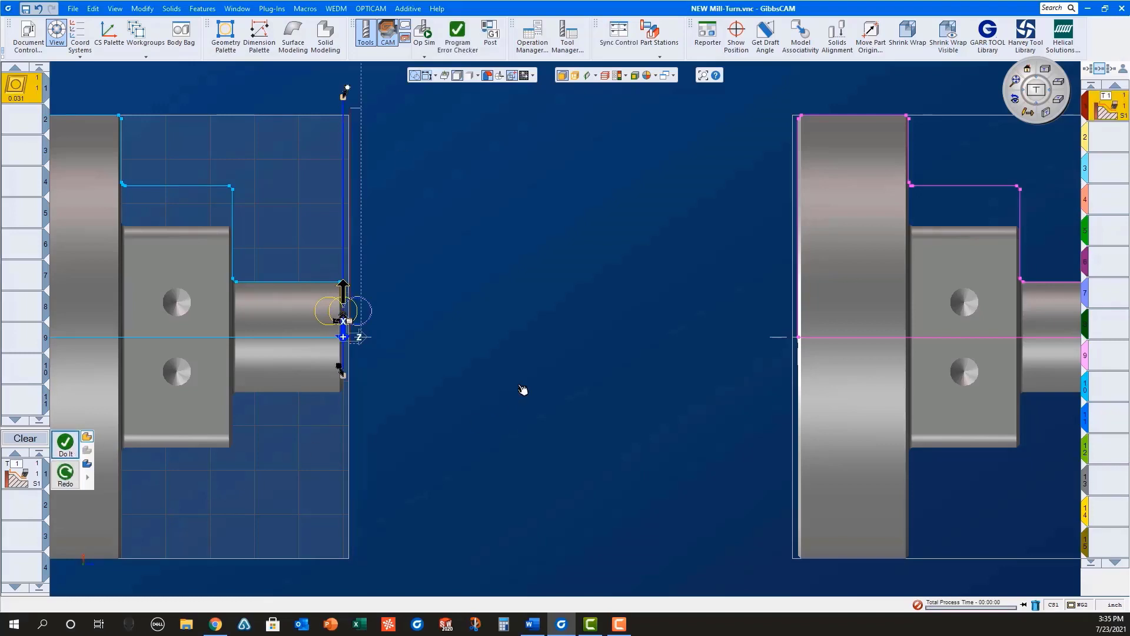
# Step: Clear the facing process and load the saved Turning on Main process list
pyautogui.scroll(-2, 523, 391)
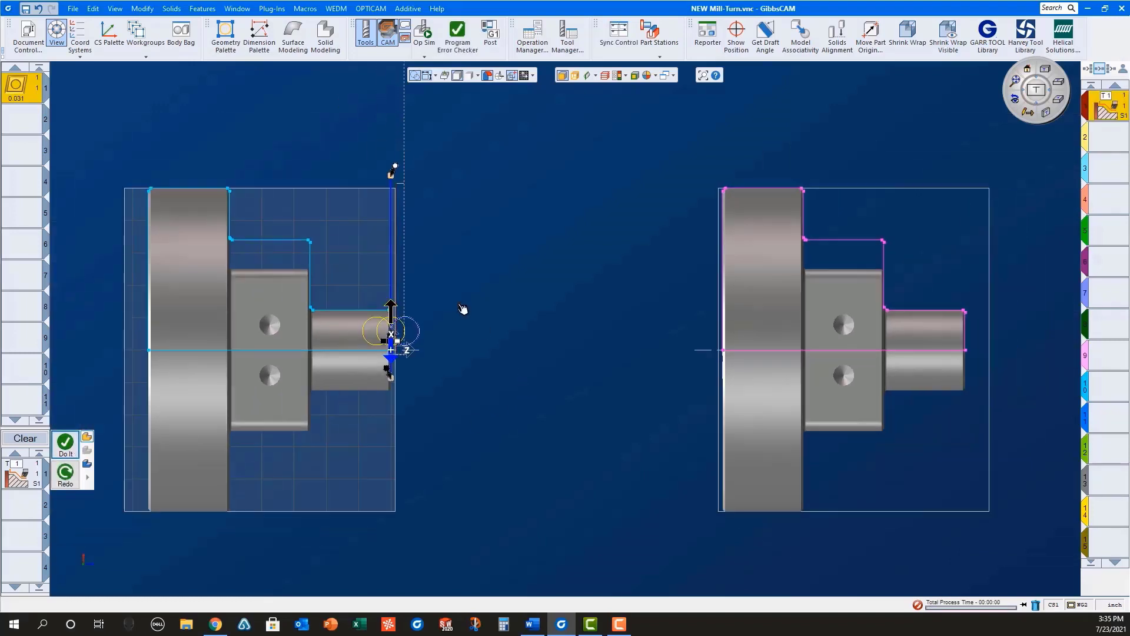
pyautogui.click(29, 439)
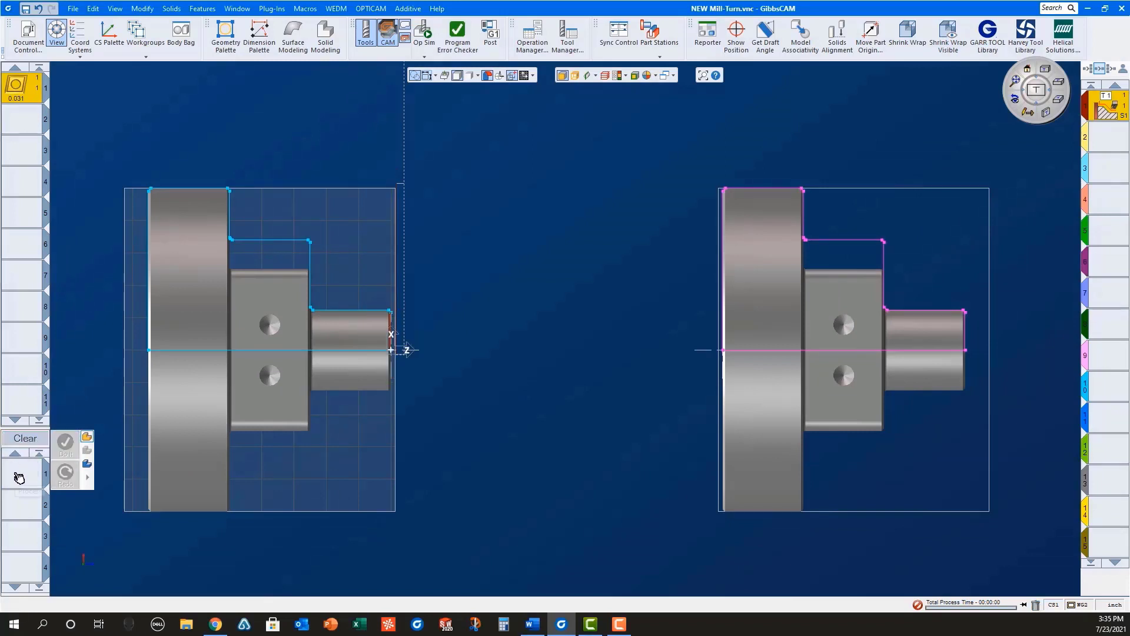
pyautogui.rightClick(19, 477)
pyautogui.moveTo(83, 540)
pyautogui.click(140, 602)
# Step: Define the turning cut from the main part's front chamfer to the flange's outer diameter line and generate the roughing operation
pyautogui.scroll(5, 385, 295)
pyautogui.click(601, 353)
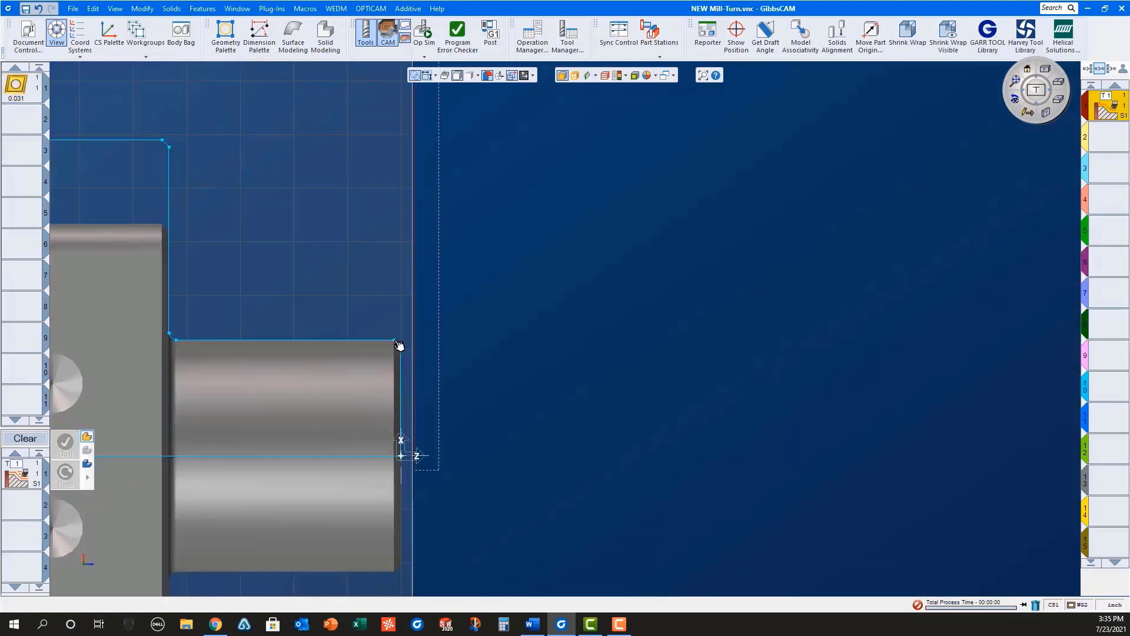
pyautogui.click(397, 340)
pyautogui.rightClick(396, 338)
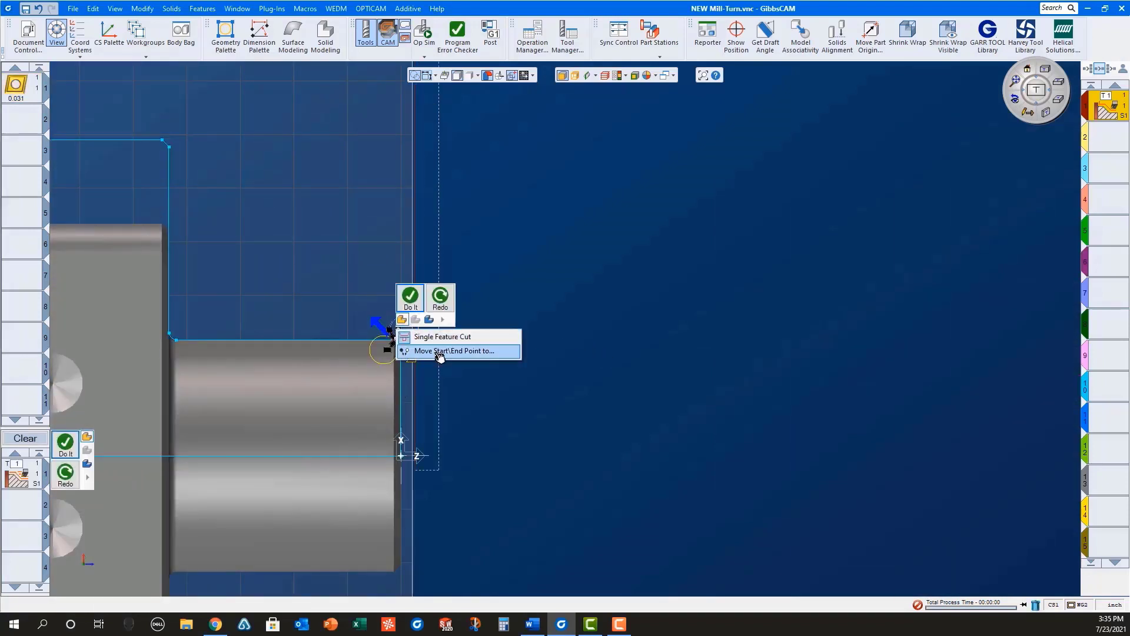
pyautogui.click(436, 352)
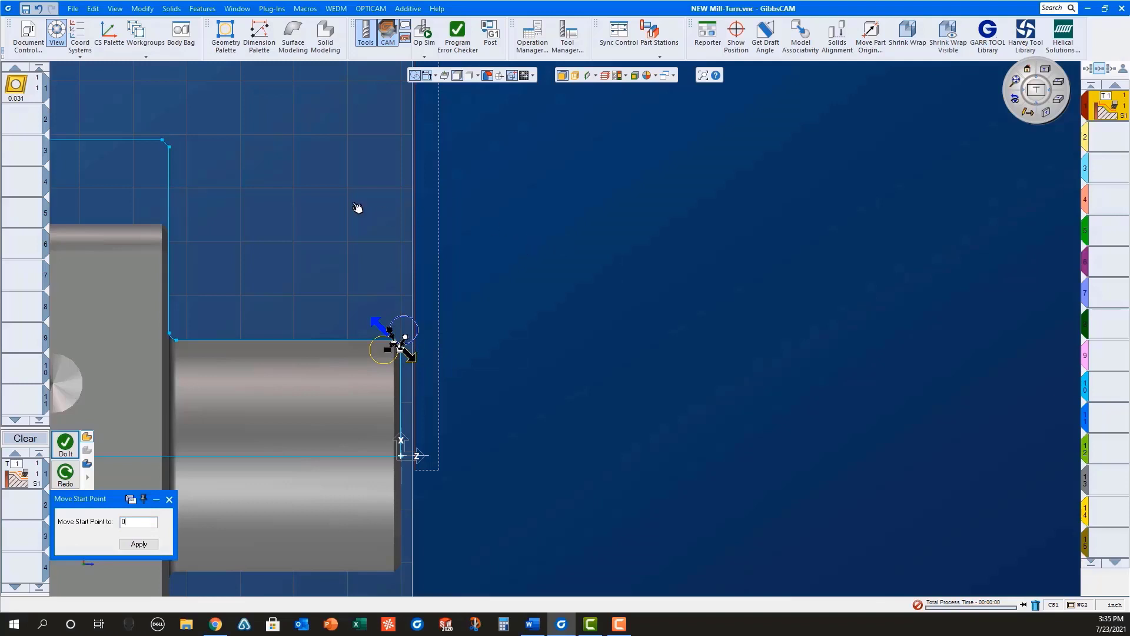
pyautogui.scroll(-4, 312, 188)
pyautogui.rightClick(157, 125)
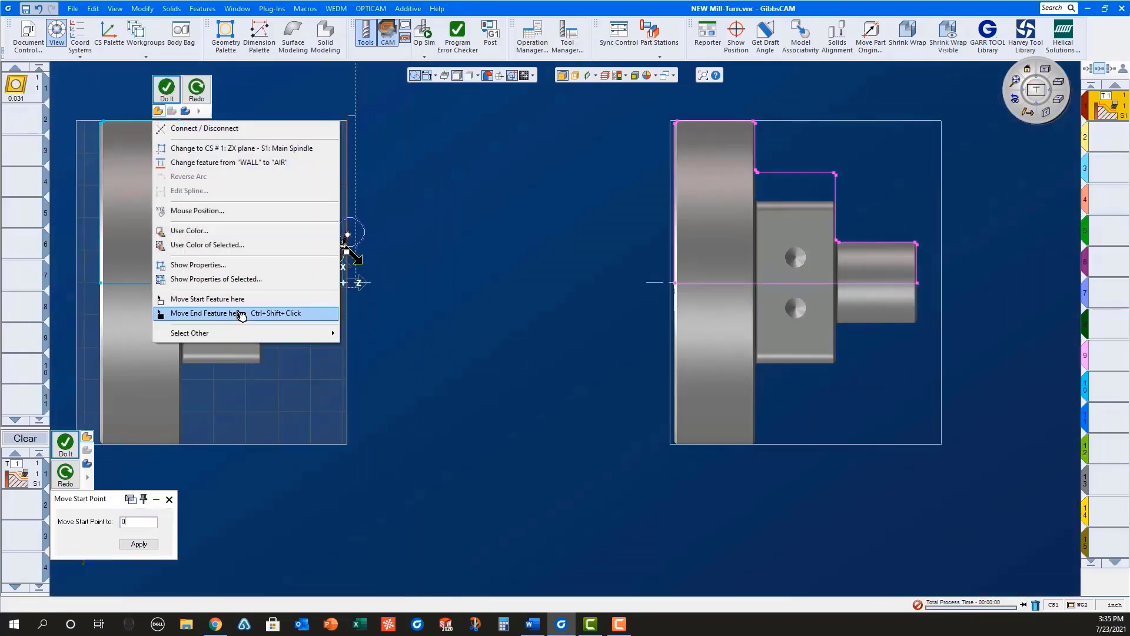
pyautogui.click(227, 311)
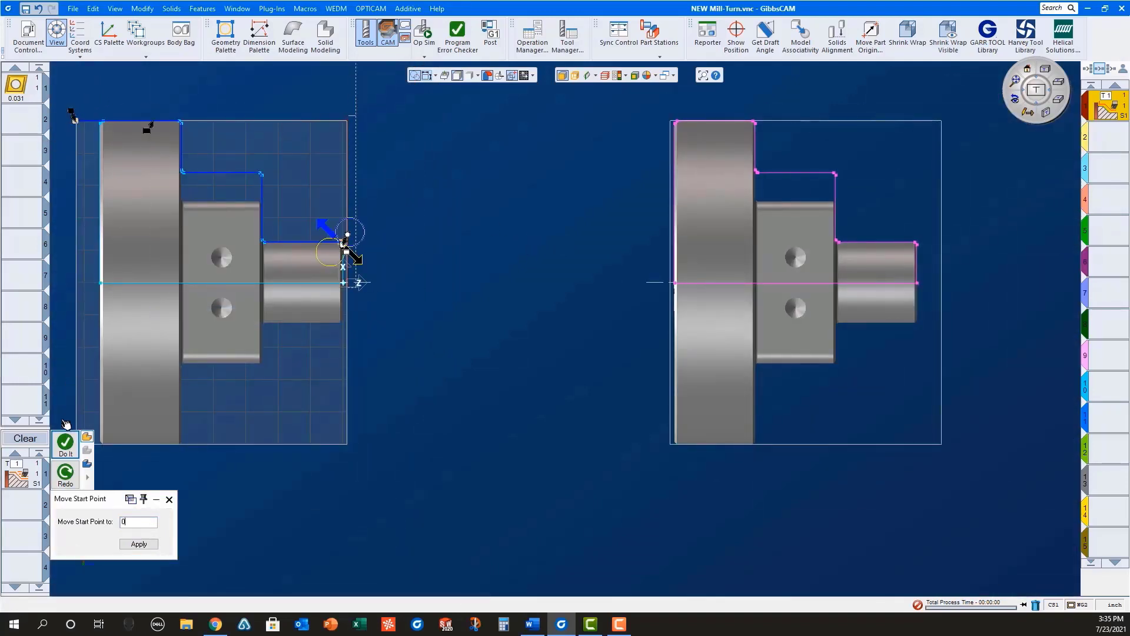
pyautogui.click(64, 446)
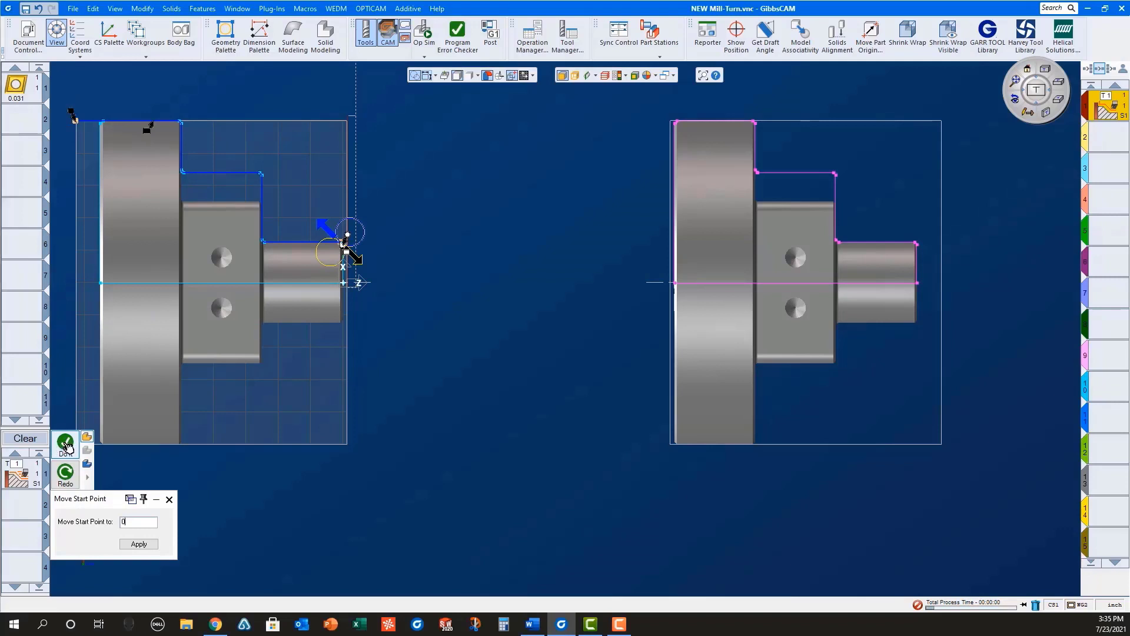
# Step: Clear the turning process, load the saved Pick Off Processes list, and open its Sub Spindle In process
pyautogui.click(24, 440)
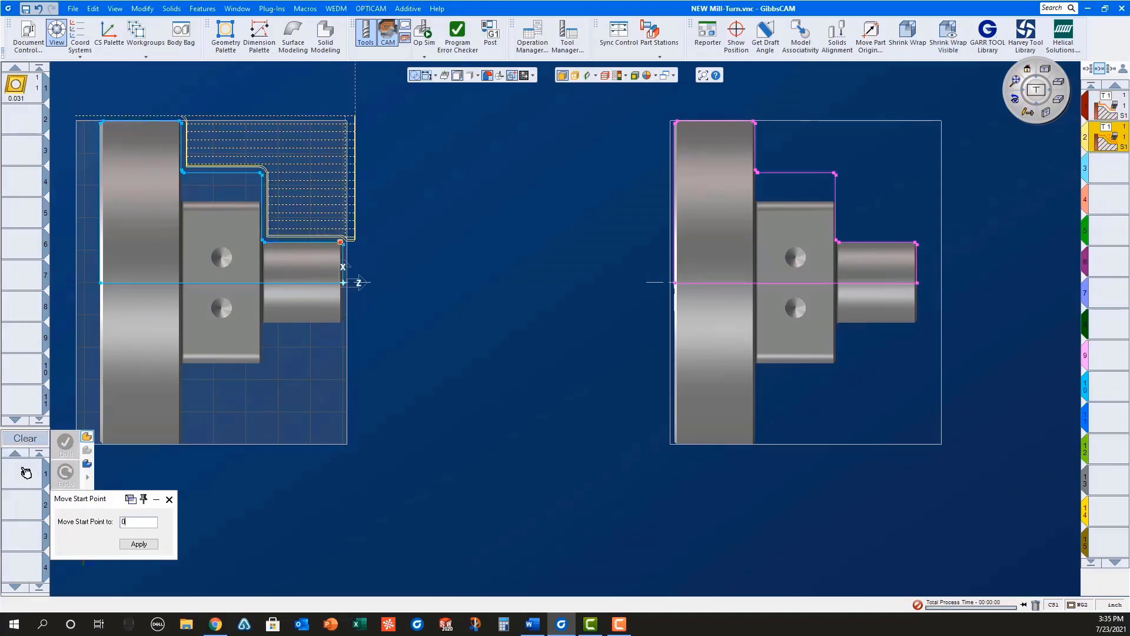
pyautogui.rightClick(20, 471)
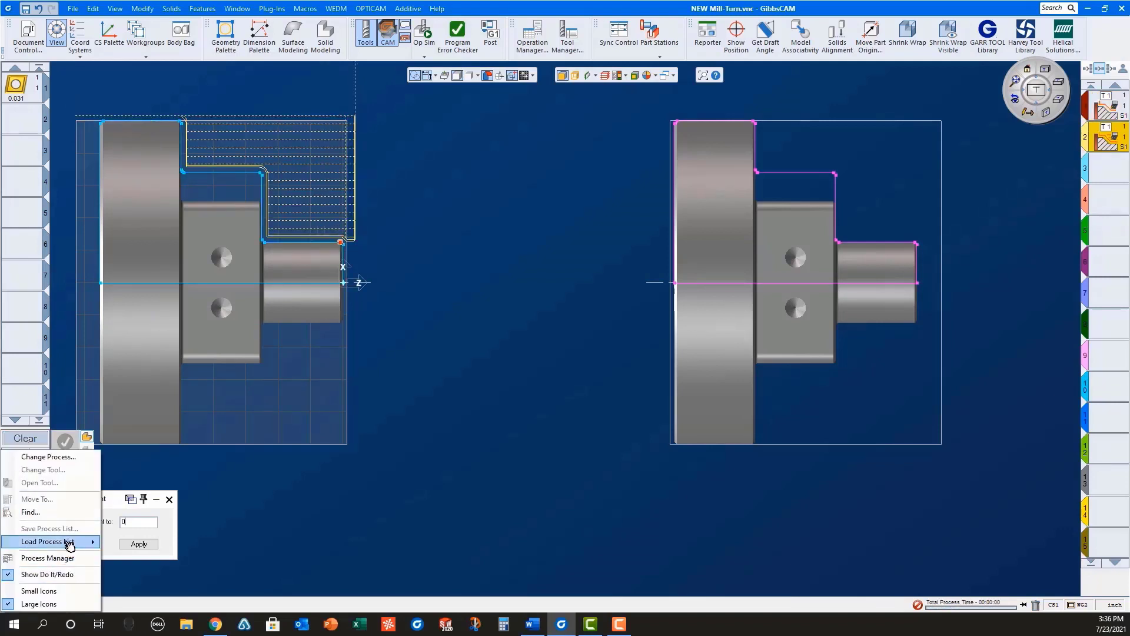
pyautogui.moveTo(71, 542)
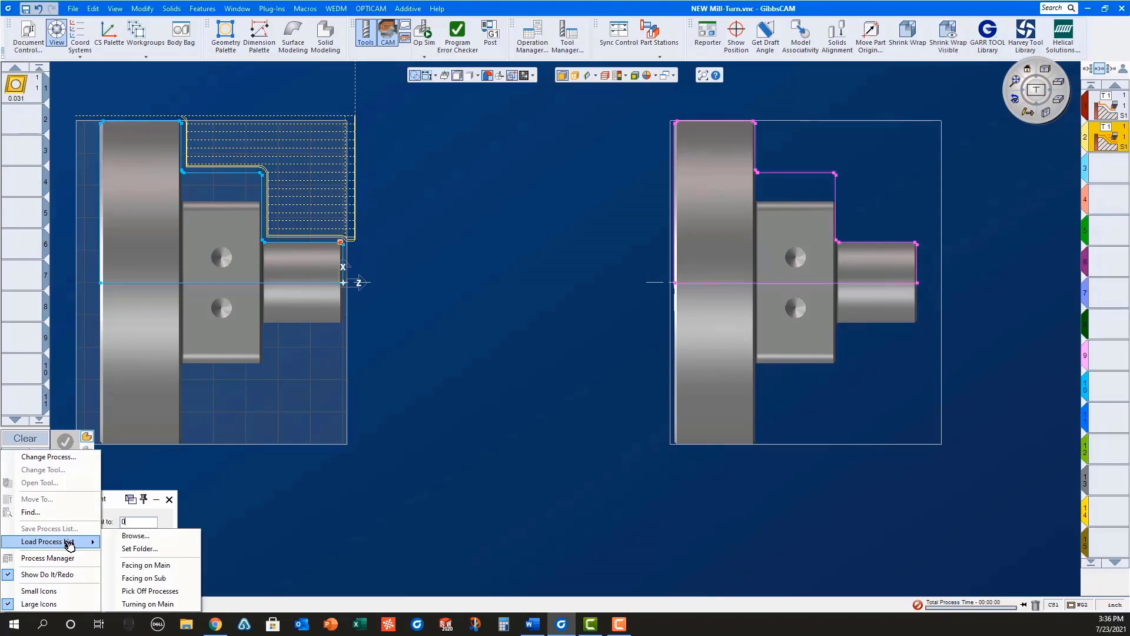
pyautogui.click(150, 591)
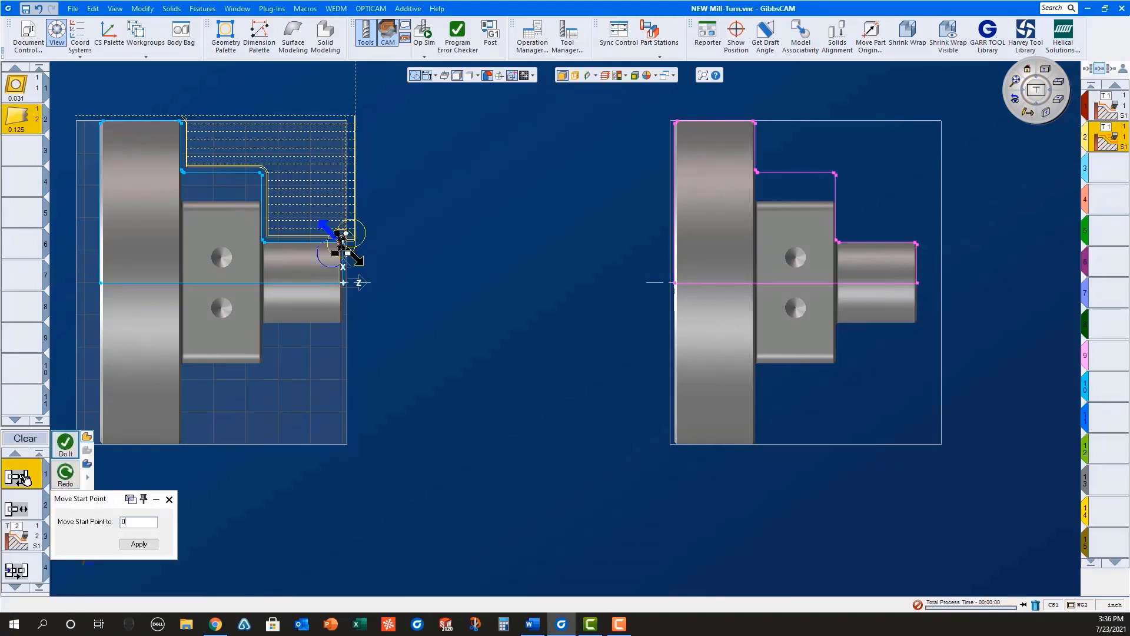
pyautogui.doubleClick(26, 480)
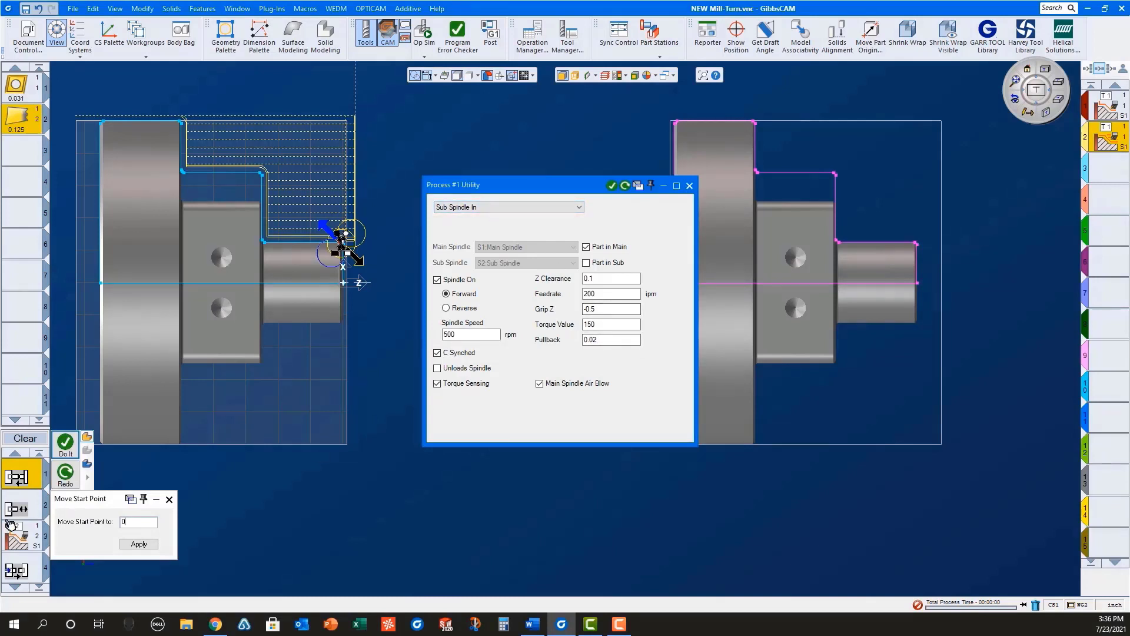
# Step: Review the settings of the Sub Spindle Pull, cut-off Contour and Sub Spindle Return processes in the pick-off list
pyautogui.doubleClick(27, 513)
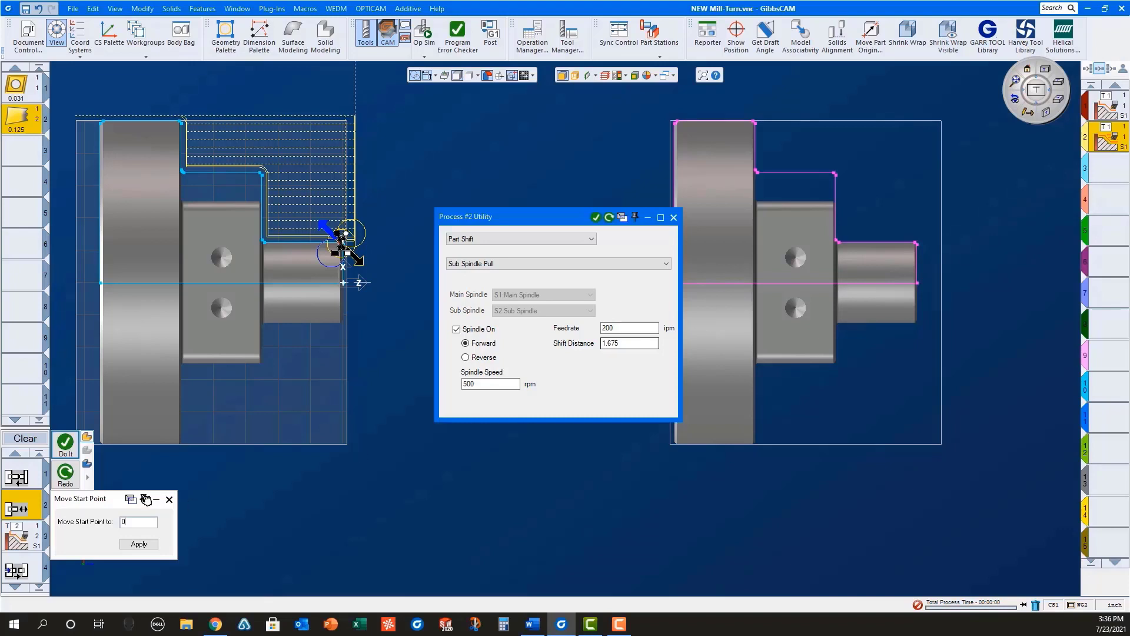
pyautogui.doubleClick(22, 546)
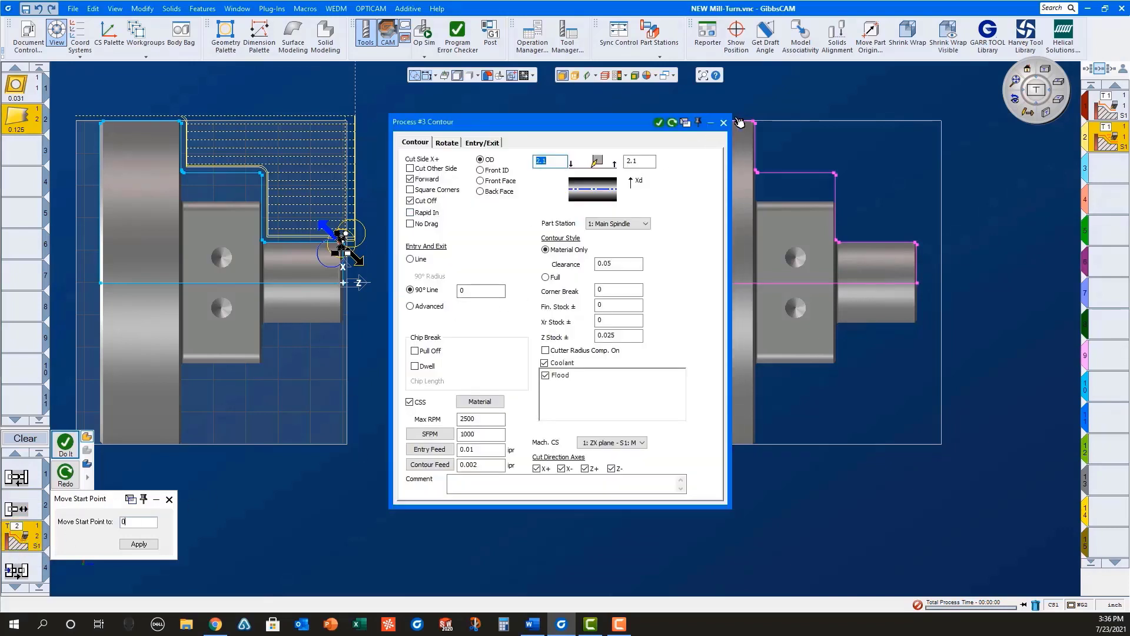
pyautogui.click(724, 122)
pyautogui.click(21, 569)
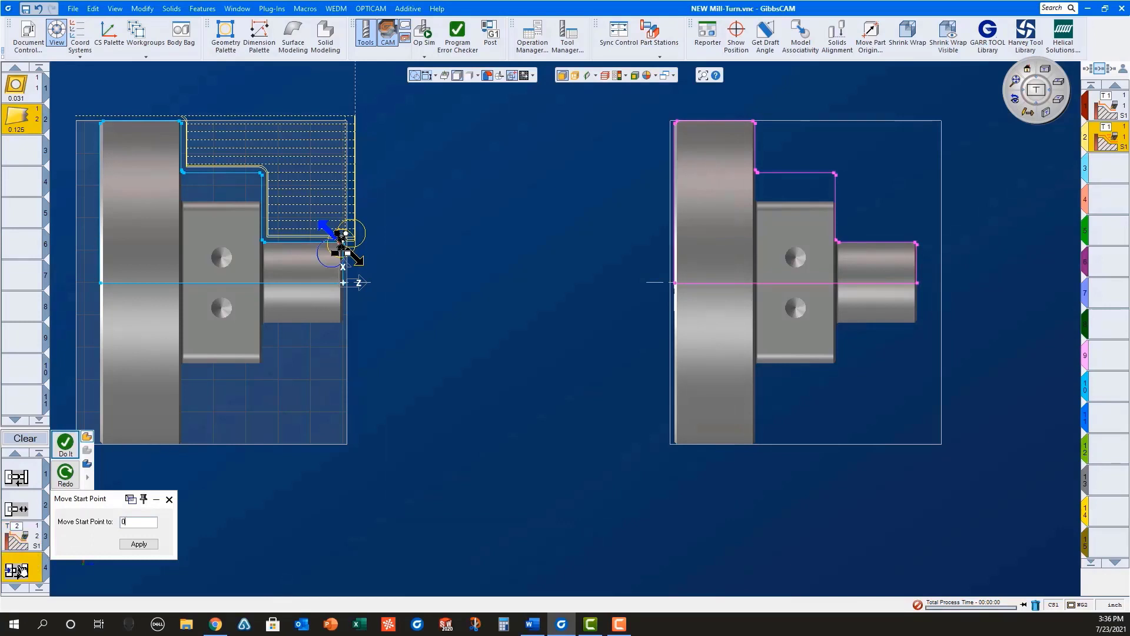
pyautogui.doubleClick(21, 570)
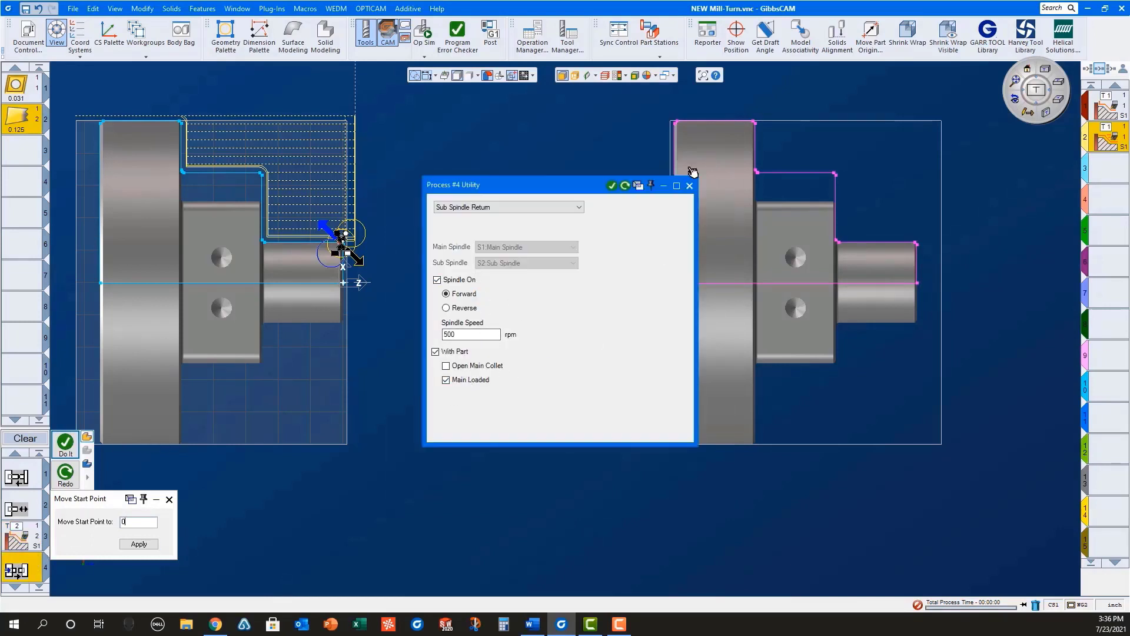
pyautogui.click(690, 187)
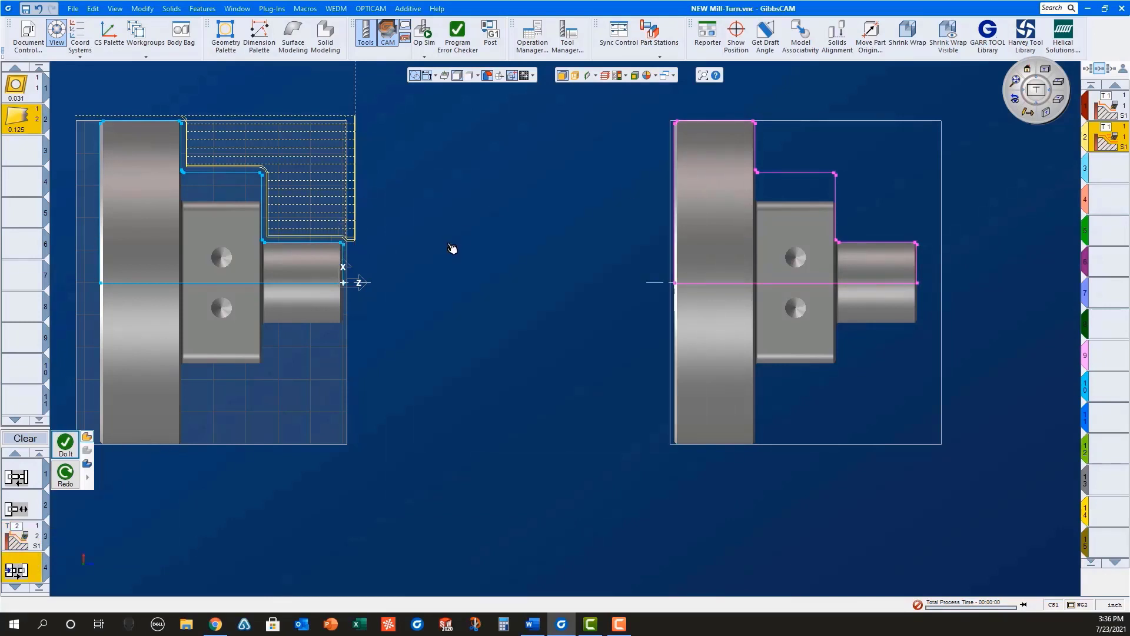
# Step: Define the cut-off on the main part's front face line from beyond the stock diameter to past the centreline and generate the pick-off operations
pyautogui.click(344, 265)
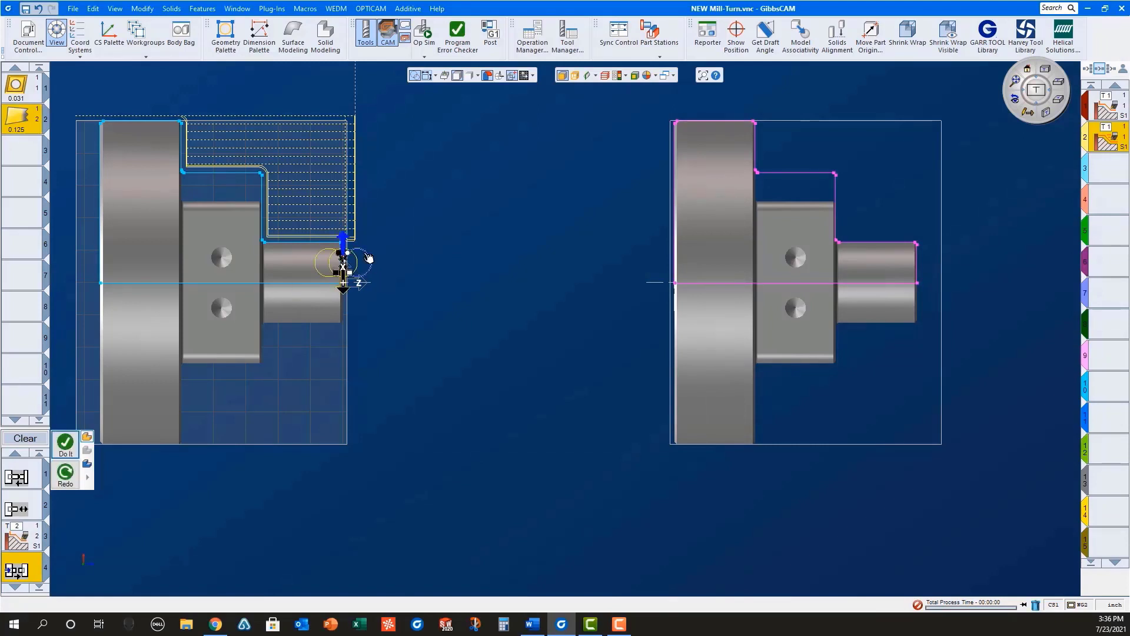
pyautogui.click(344, 289)
pyautogui.click(355, 94)
pyautogui.moveTo(341, 253); pyautogui.dragTo(345, 305)
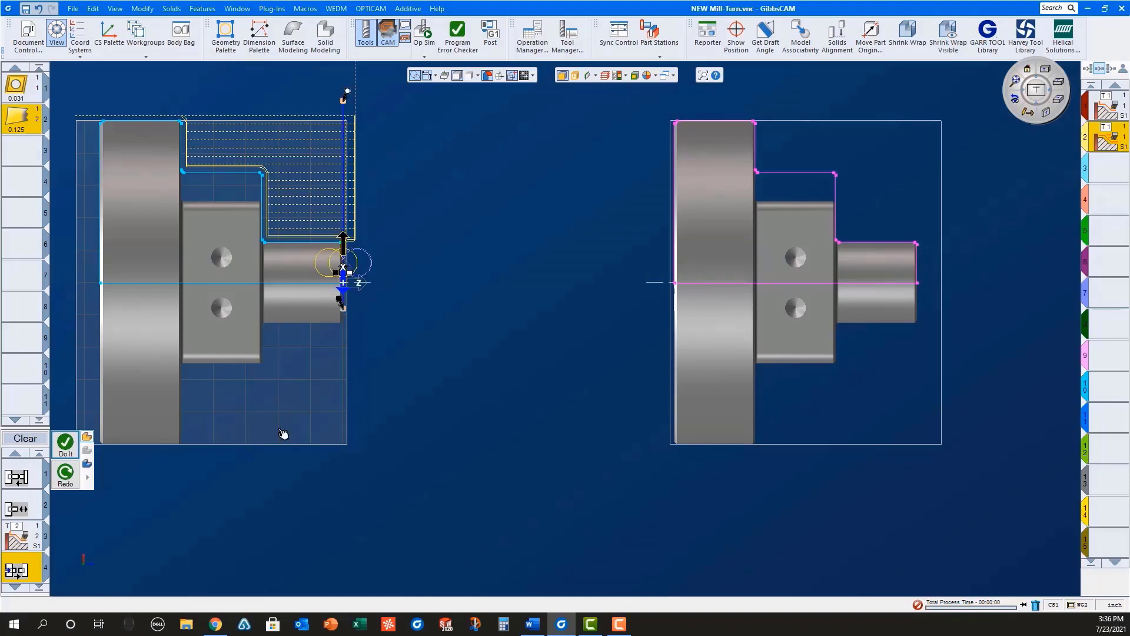
pyautogui.click(67, 448)
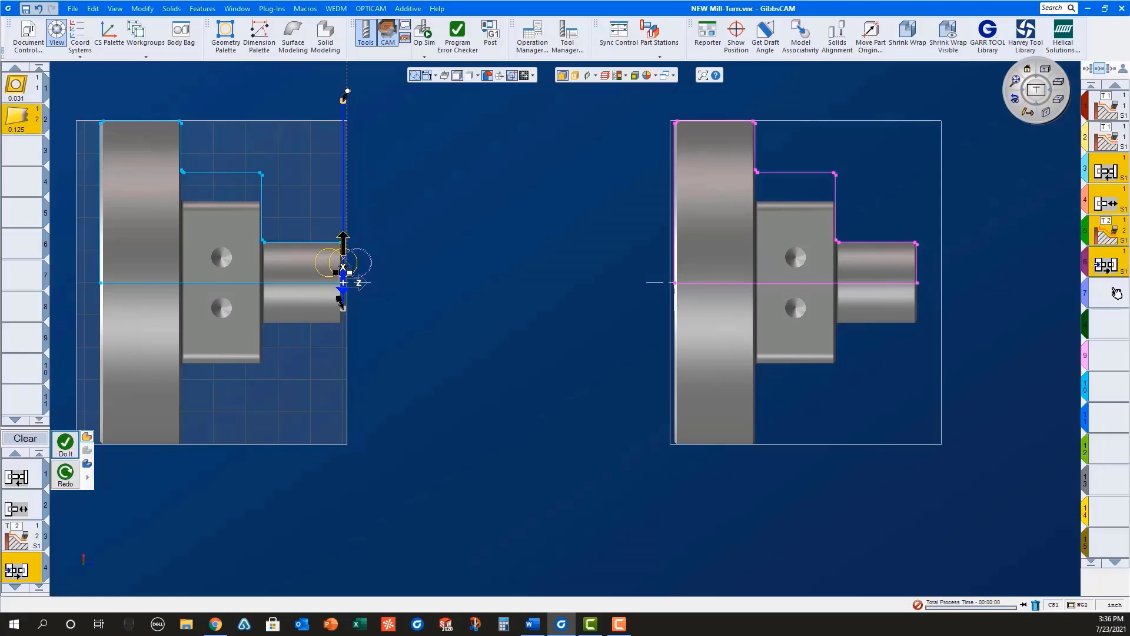
# Step: Clear the pick-off processes, make the sub-spindle part's coordinate system active, and load the saved front-facing process list
pyautogui.click(28, 442)
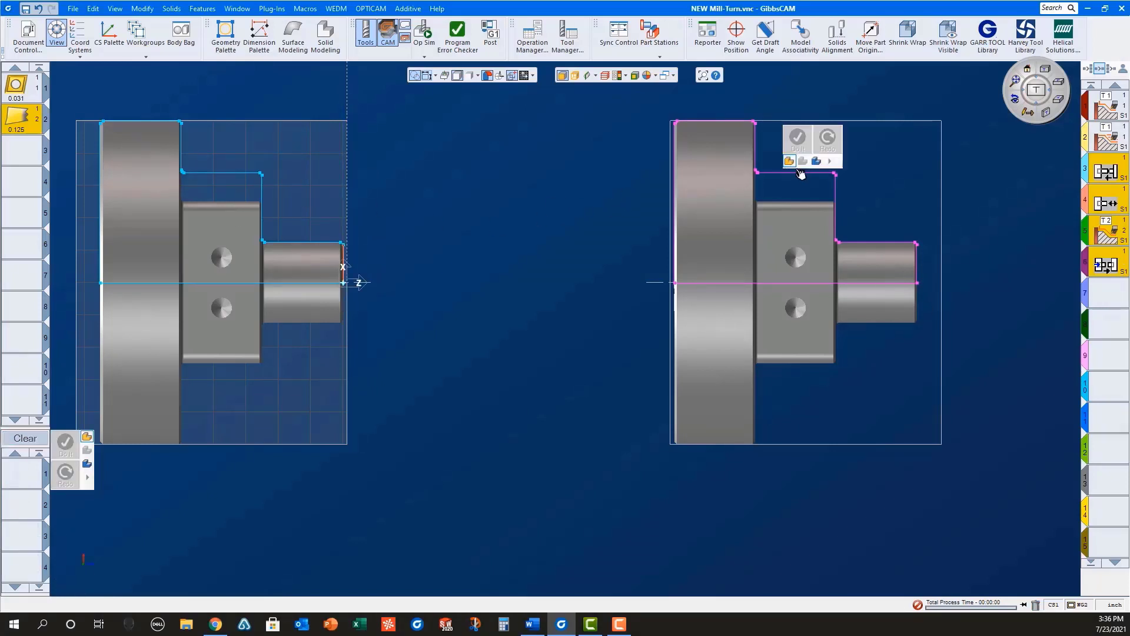
pyautogui.rightClick(795, 170)
pyautogui.click(832, 194)
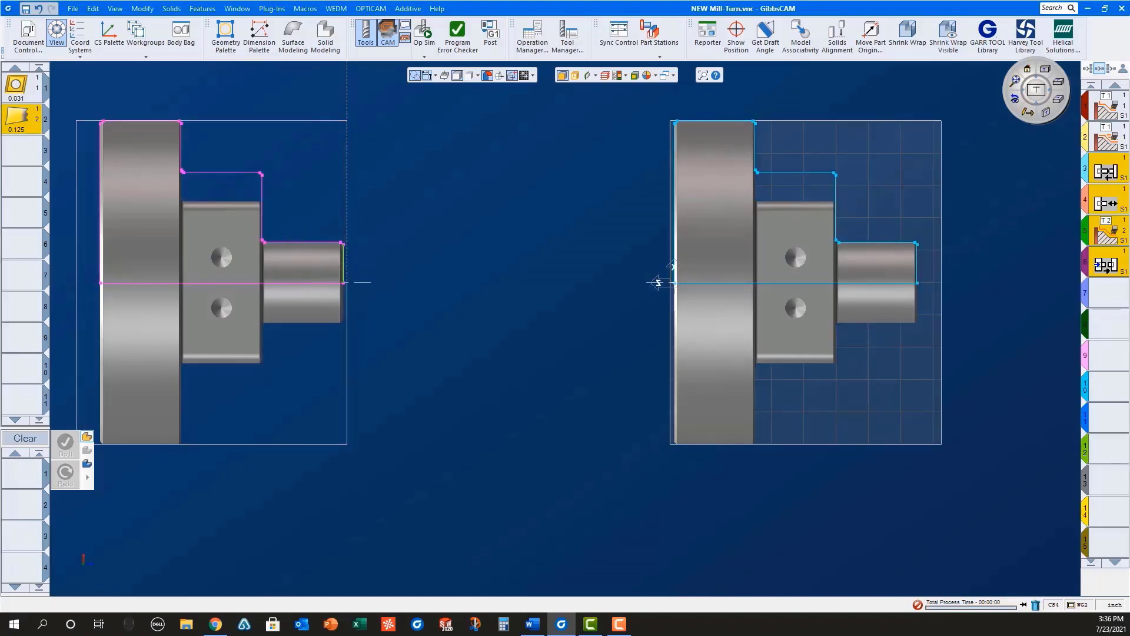
pyautogui.rightClick(20, 482)
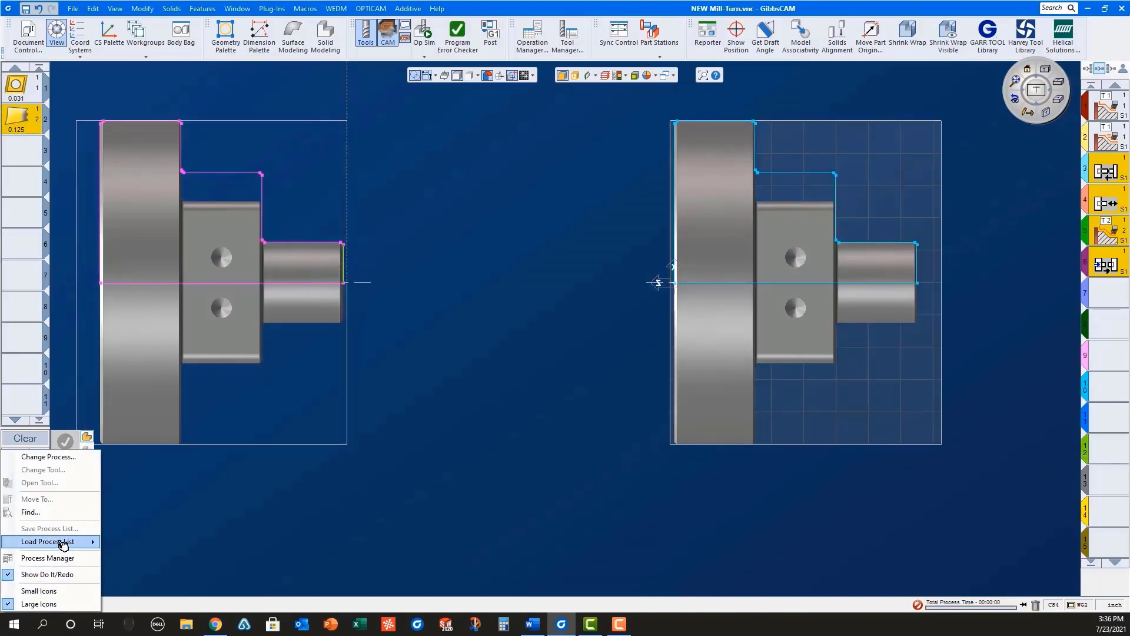
pyautogui.moveTo(90, 548)
pyautogui.click(144, 578)
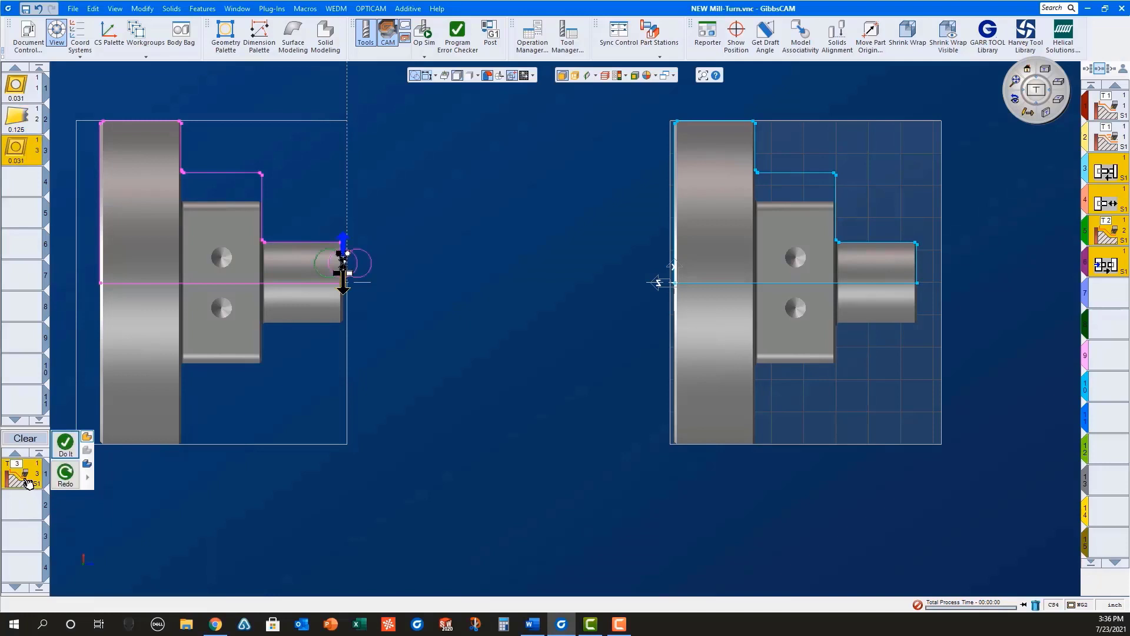
# Step: Set the facing process's part station to 2: Sub Spindle
pyautogui.click(618, 223)
pyautogui.click(615, 240)
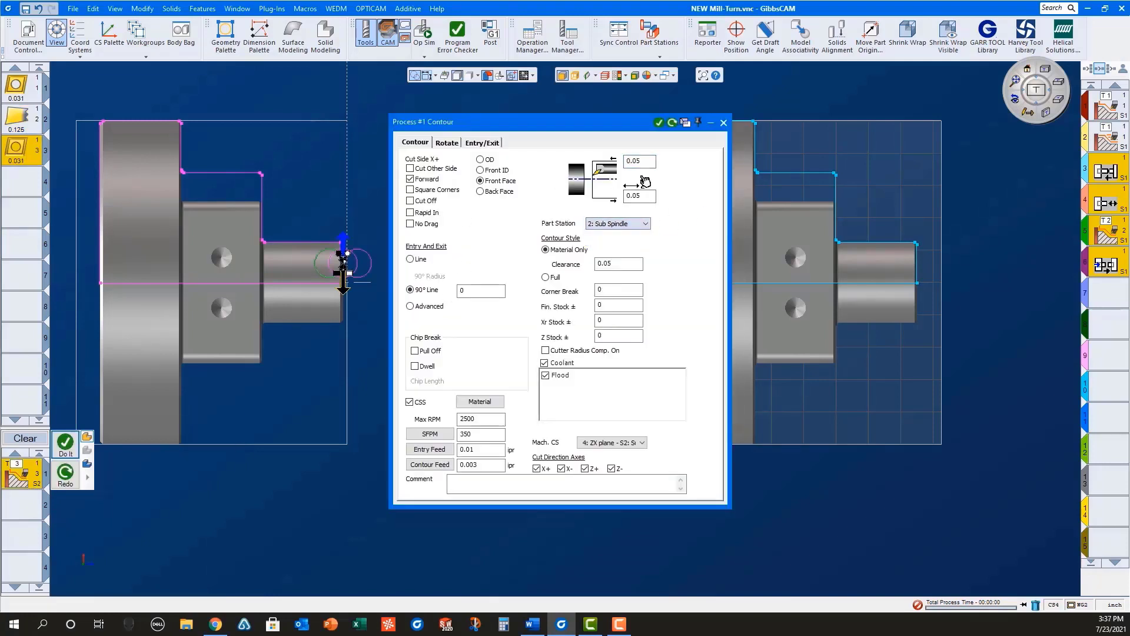
pyautogui.click(723, 122)
# Step: Select the sub-spindle part's outer face line, reverse the cut, move its start beyond the stock diameter, and generate the facing operation
pyautogui.click(676, 213)
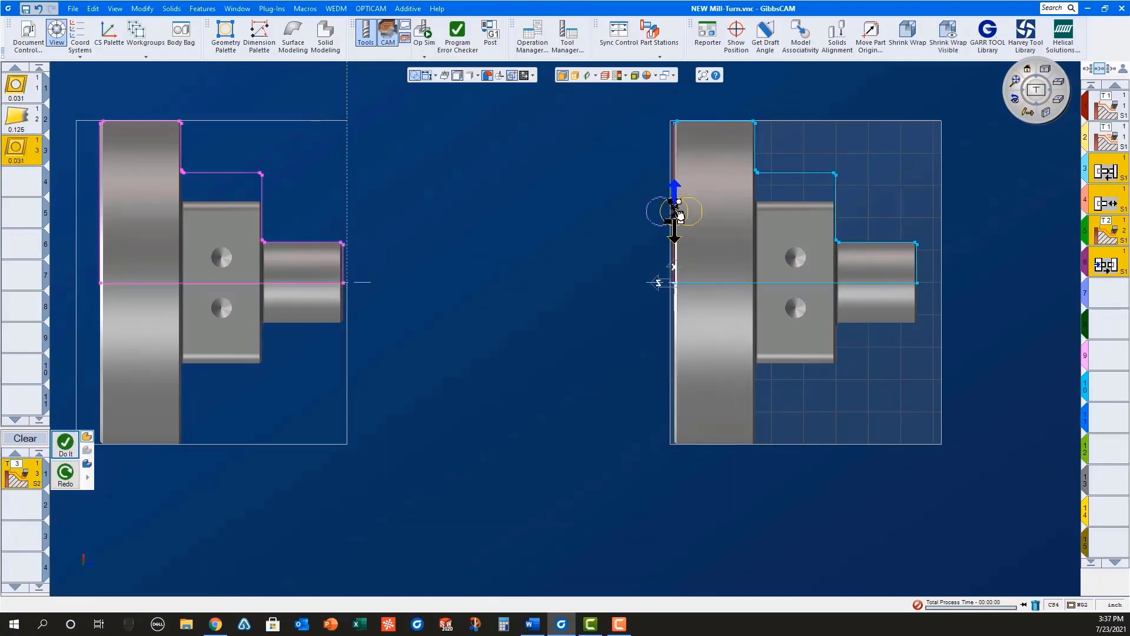
pyautogui.click(675, 187)
pyautogui.moveTo(677, 199); pyautogui.dragTo(676, 98)
pyautogui.scroll(5, 672, 202)
pyautogui.scroll(-4, 672, 211)
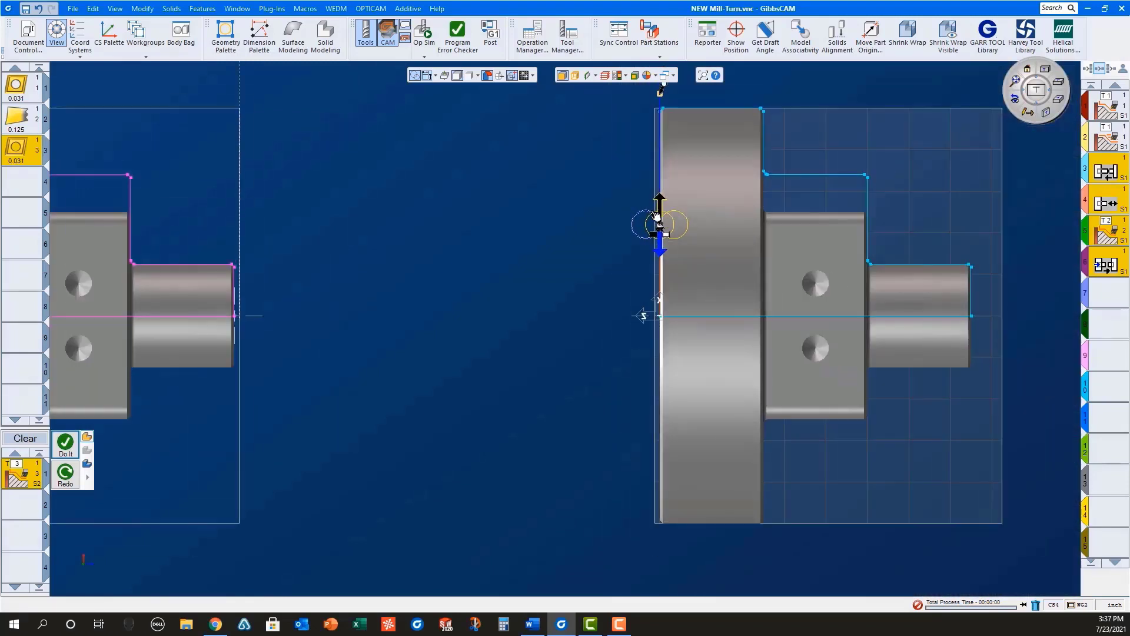
pyautogui.click(65, 445)
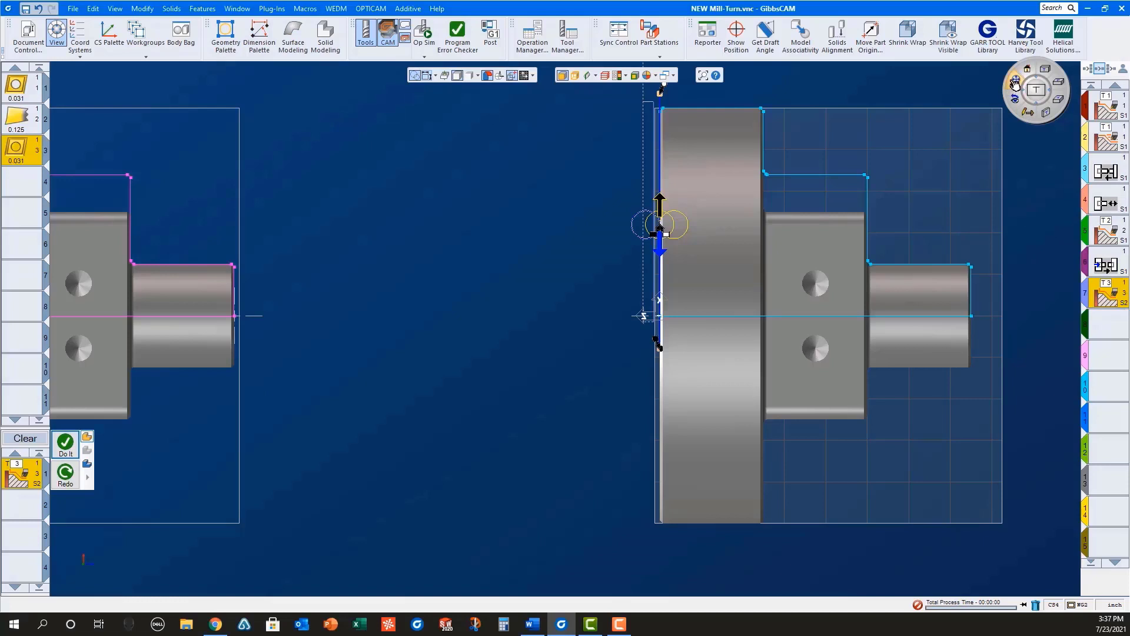
# Step: Fit both parts in view, start the Op Sim rendering, and enable the Stop At Part Load/Unload condition
pyautogui.click(1018, 80)
pyautogui.click(428, 37)
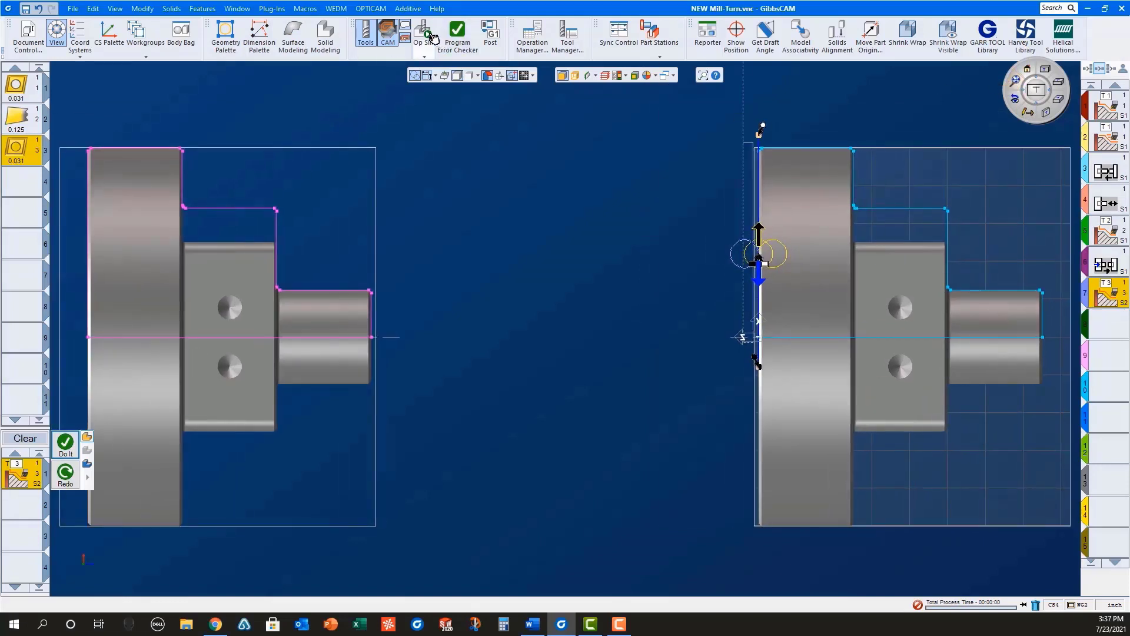
pyautogui.click(774, 90)
pyautogui.click(773, 89)
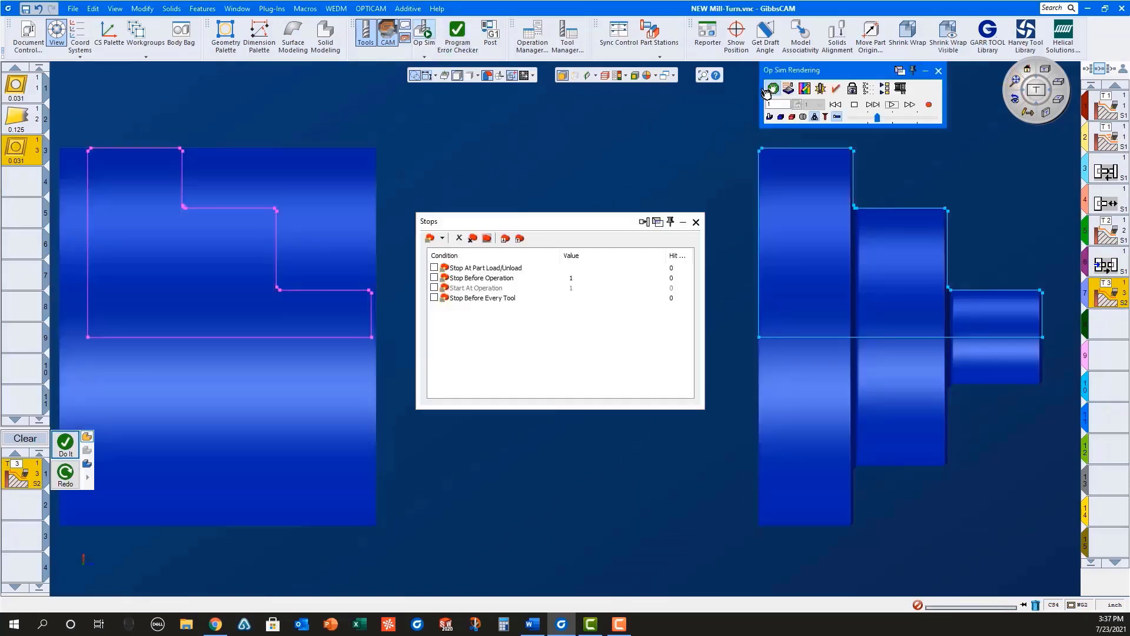
pyautogui.click(434, 268)
pyautogui.click(695, 222)
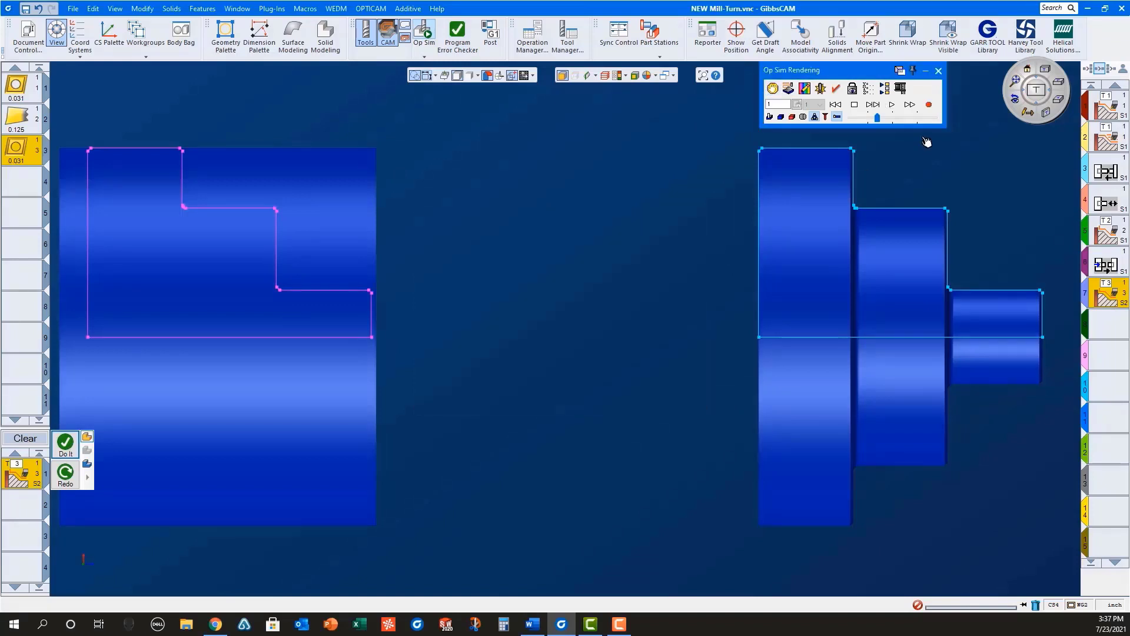
# Step: Run the machining simulation through the main-spindle turning and part pick-off operations
pyautogui.click(892, 104)
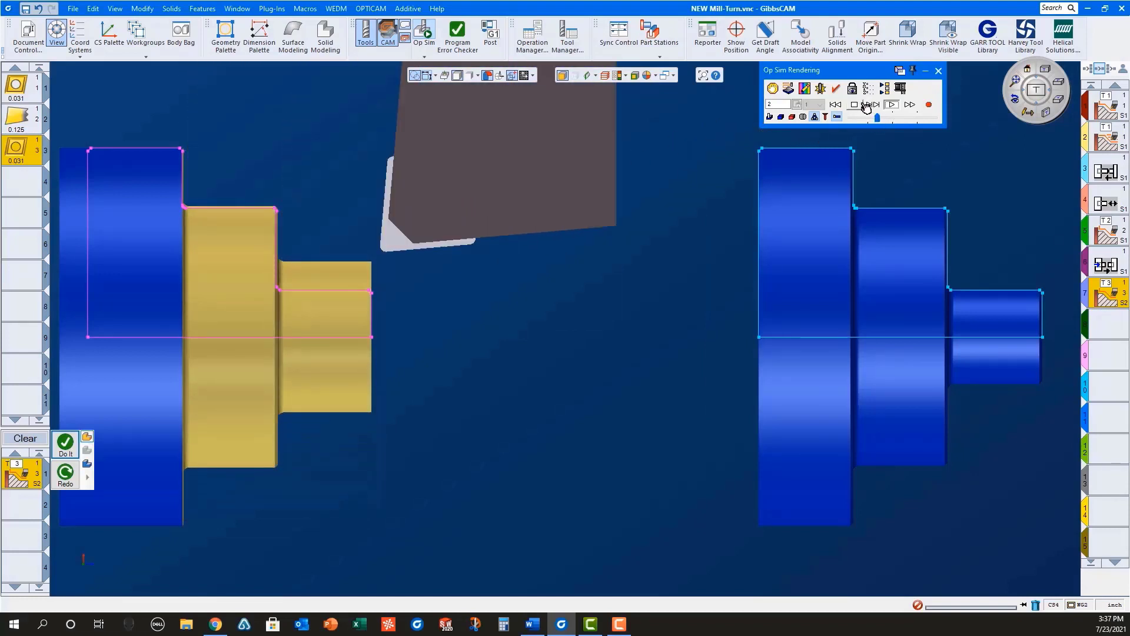
pyautogui.click(893, 106)
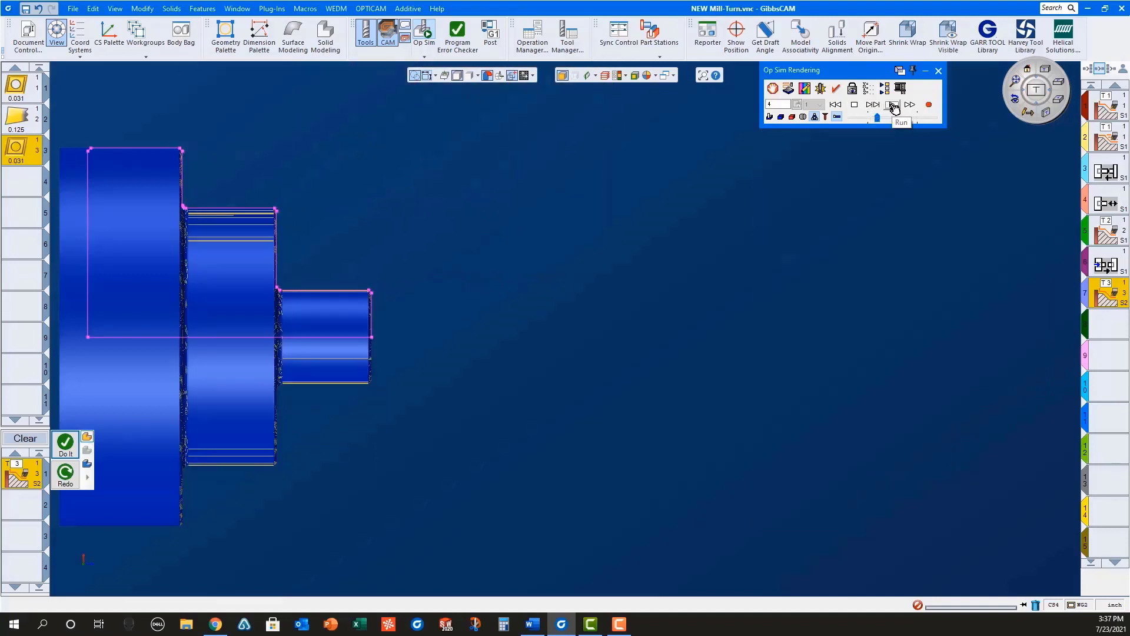